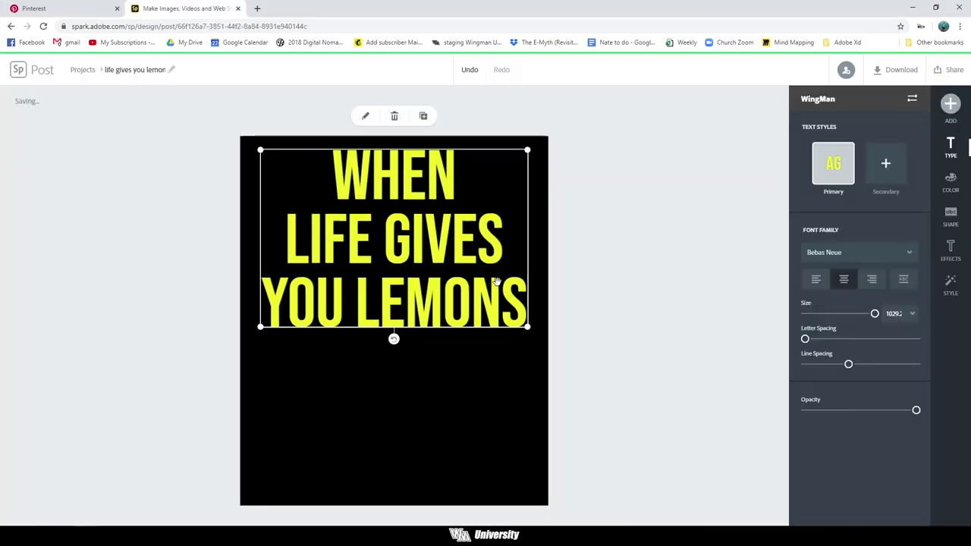
# Step: Select the empty black poster background to show its Color Fill options
pyautogui.click(472, 379)
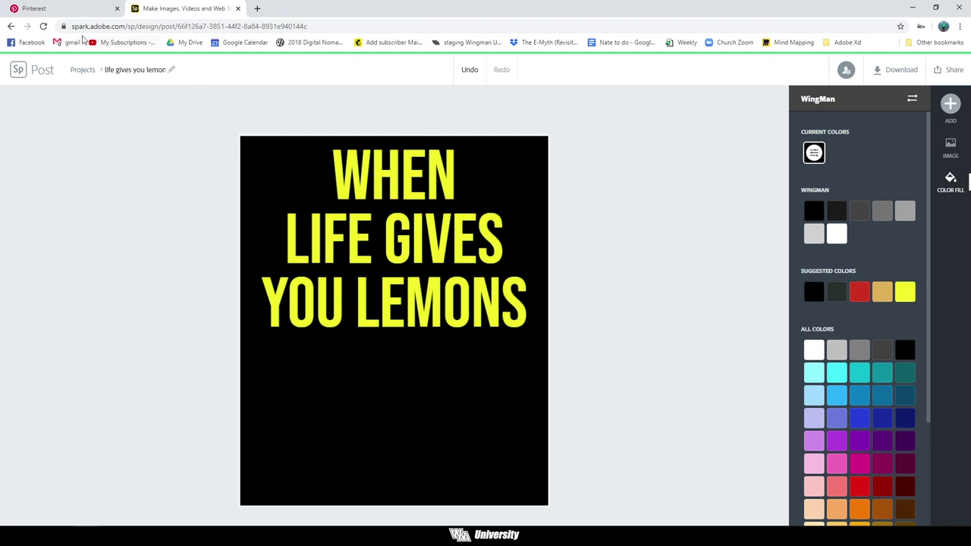
# Step: Put the Pinterest T-shirt pin in a narrow left window beside a wider Spark Post editor
pyautogui.moveTo(33, 8); pyautogui.dragTo(282, 167)
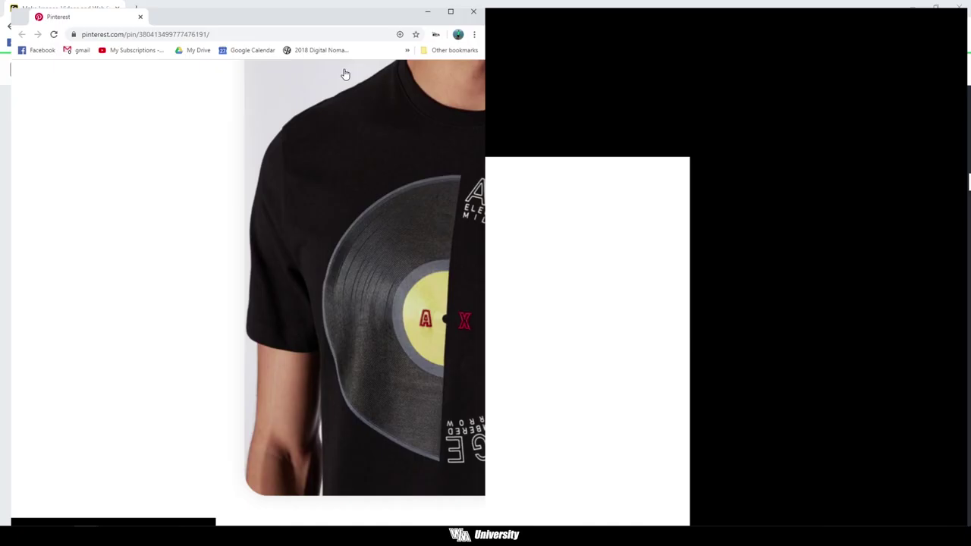
pyautogui.moveTo(240, 16); pyautogui.dragTo(0, 155)
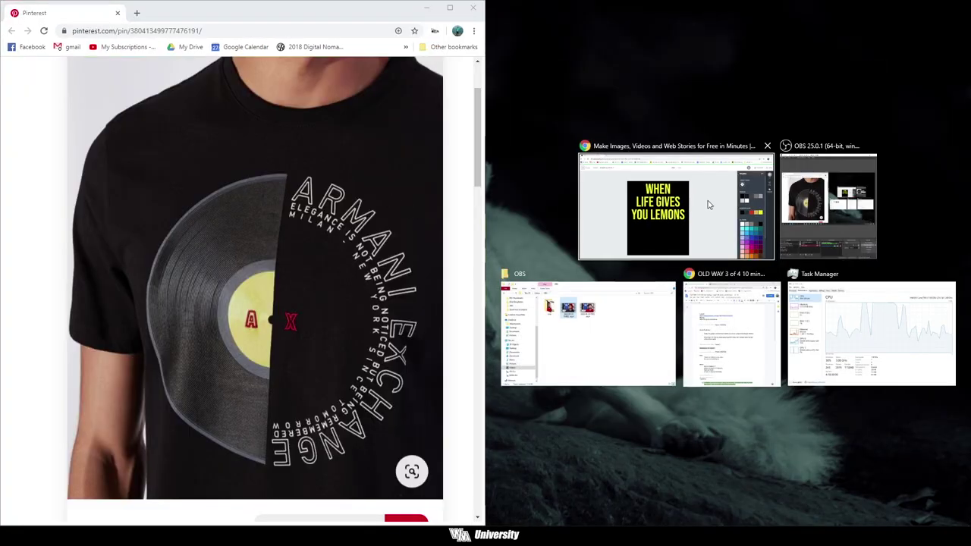
pyautogui.click(709, 204)
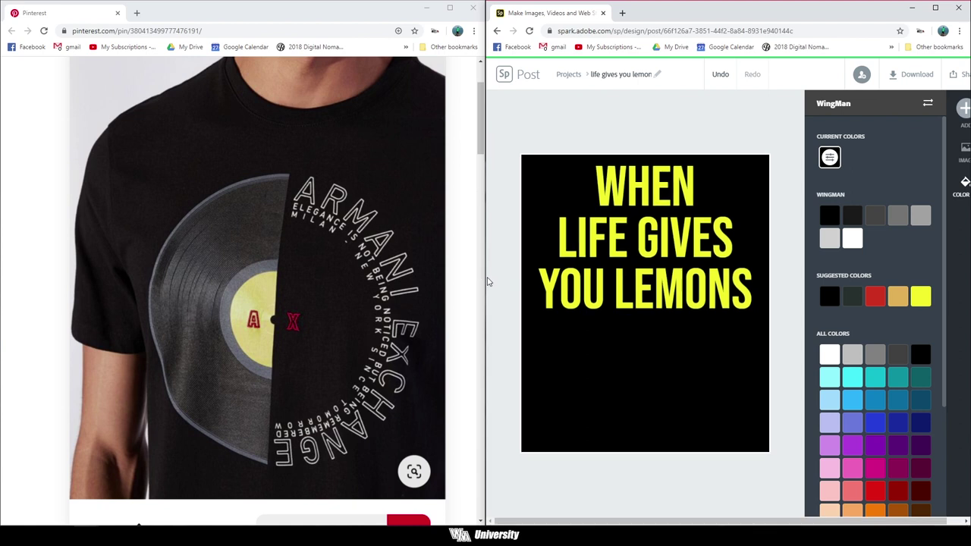
pyautogui.moveTo(484, 273); pyautogui.dragTo(267, 274)
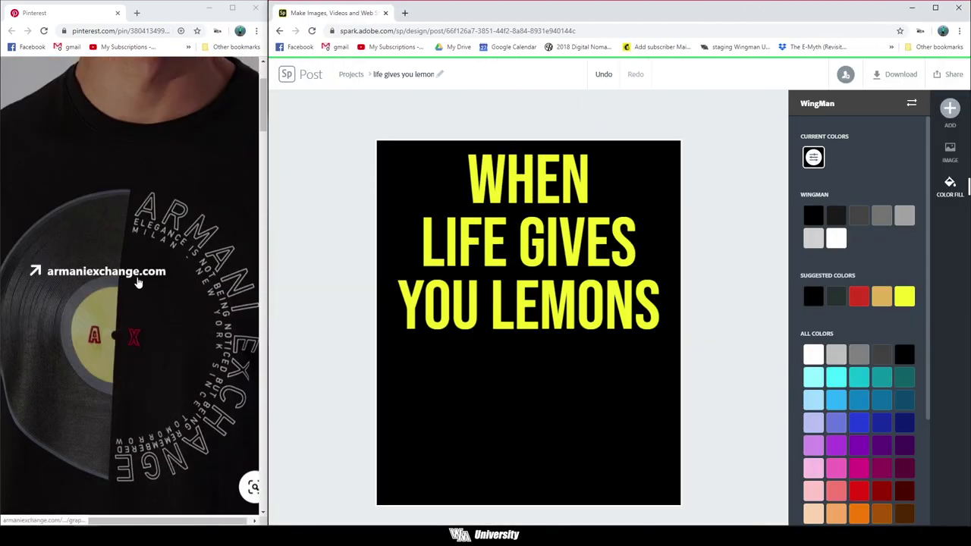
pyautogui.scroll(-2, 170, 263)
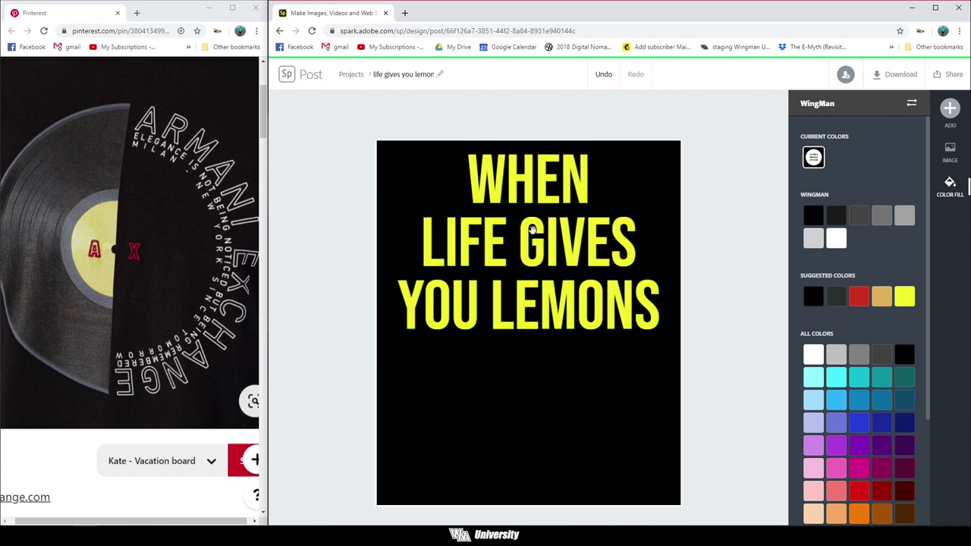
pyautogui.click(533, 229)
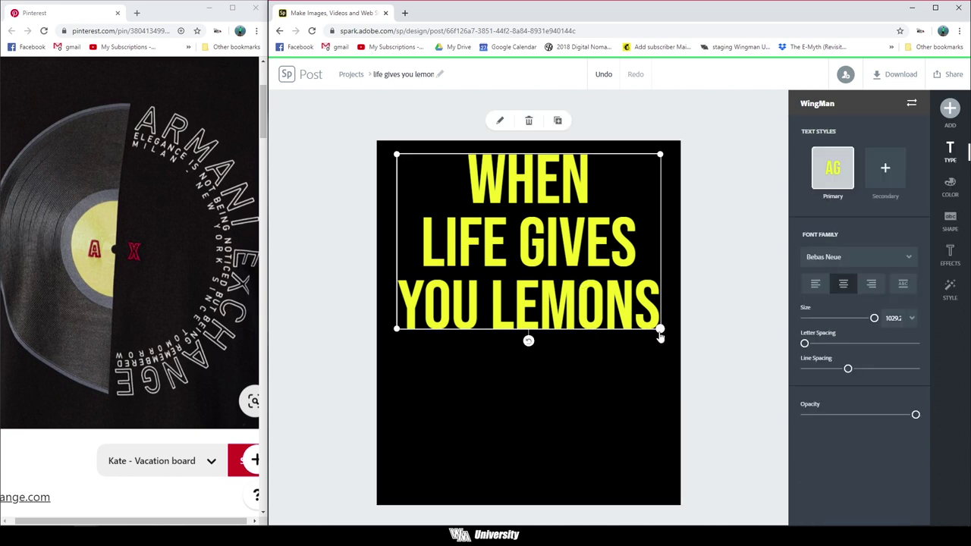
# Step: Wrap the headline into a five-line stack at the right edge, apply Capitalize & Fit, and enlarge it
pyautogui.moveTo(660, 331); pyautogui.dragTo(551, 384)
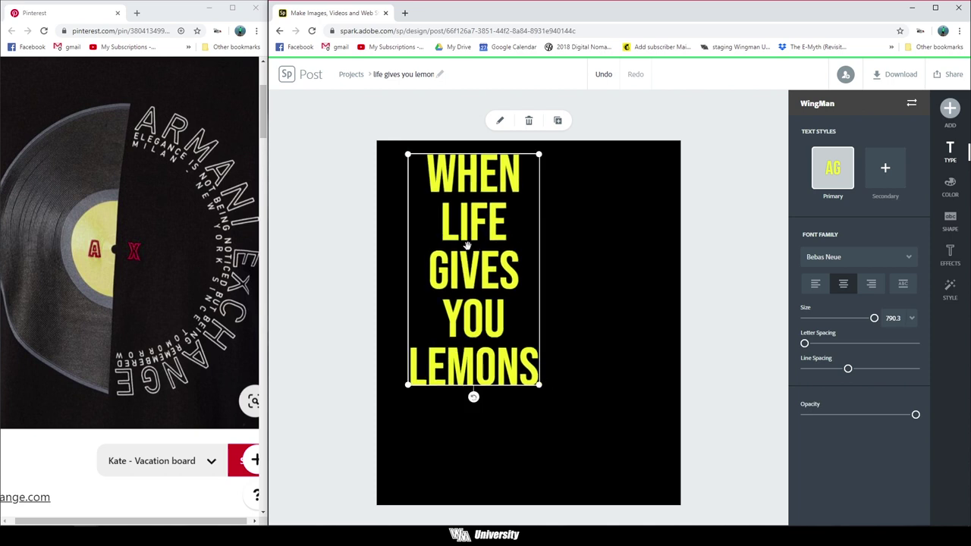
pyautogui.moveTo(467, 246); pyautogui.dragTo(587, 250)
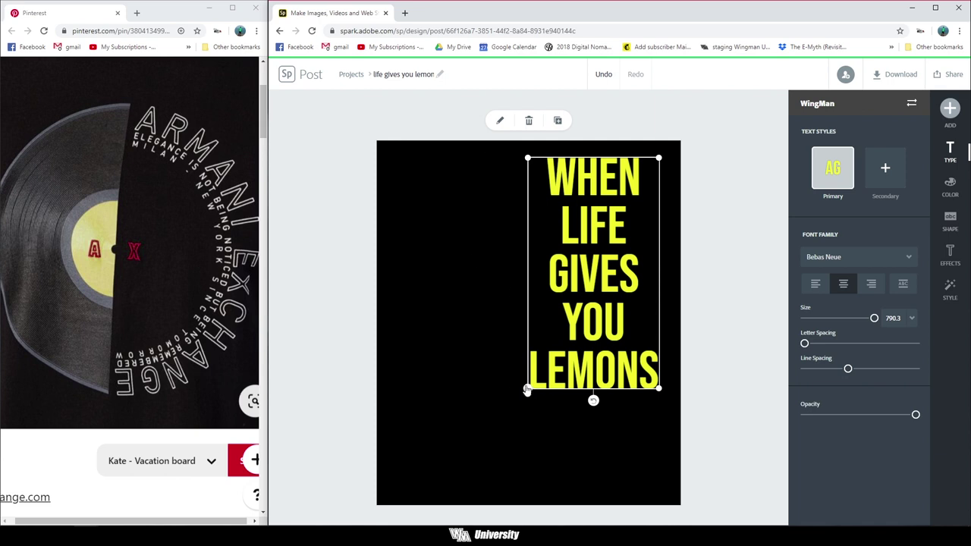
pyautogui.moveTo(527, 389); pyautogui.dragTo(527, 331)
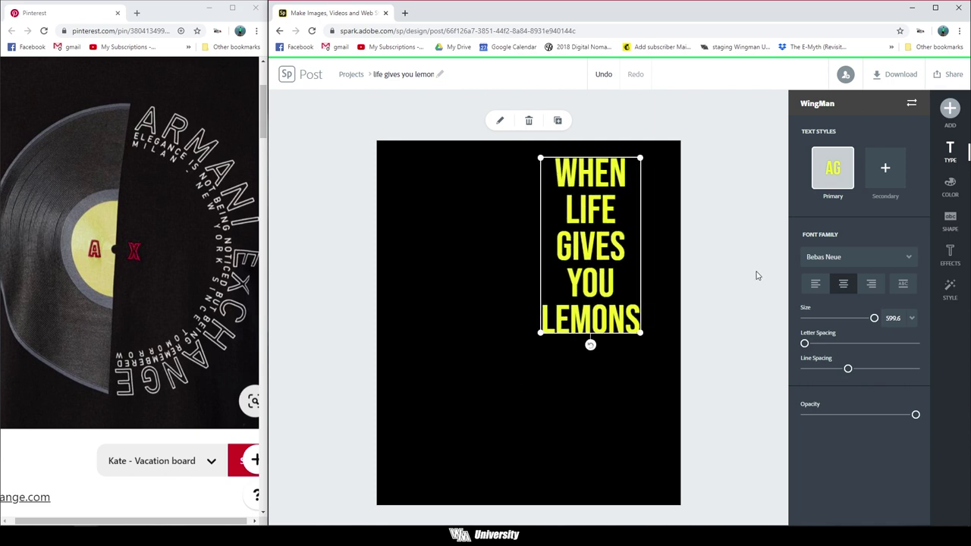
pyautogui.click(903, 284)
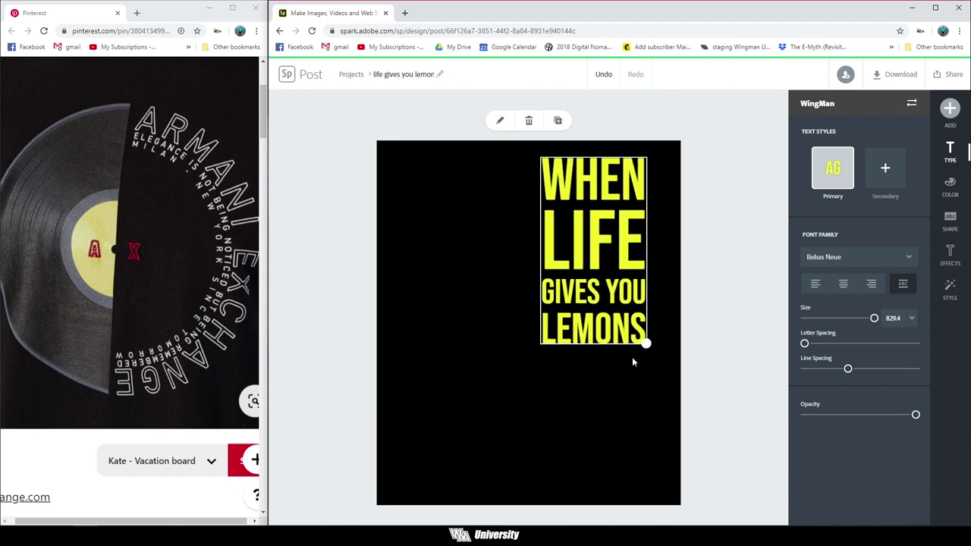
pyautogui.moveTo(632, 358); pyautogui.dragTo(629, 379)
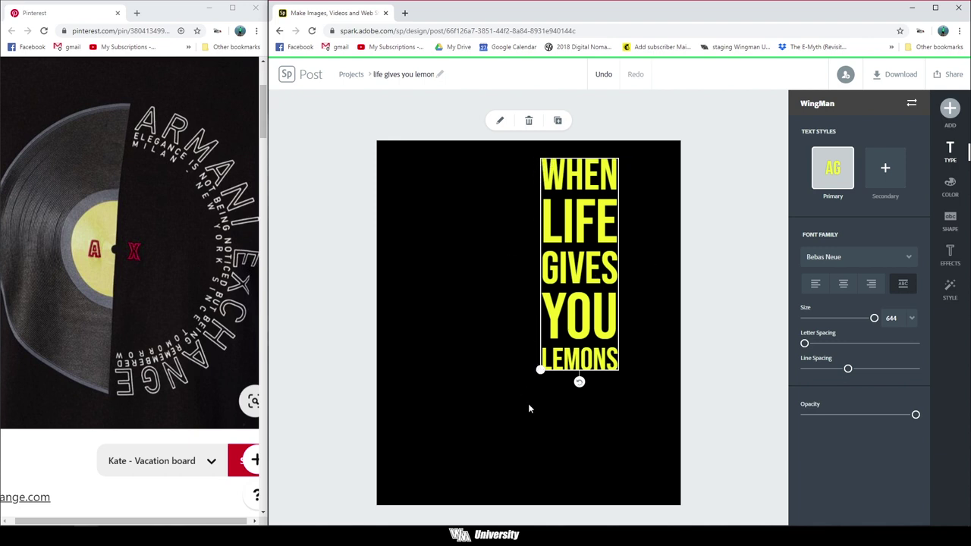
pyautogui.moveTo(540, 370); pyautogui.dragTo(528, 403)
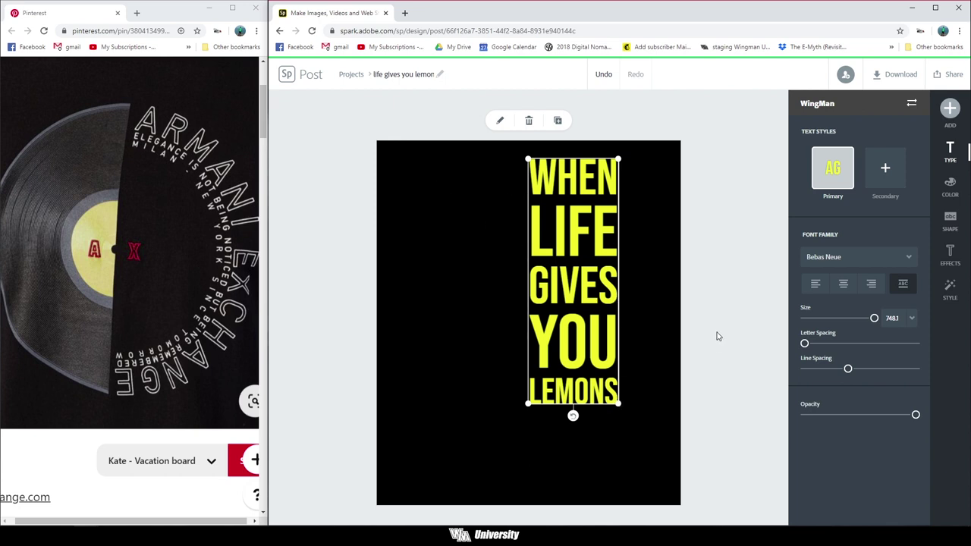
pyautogui.click(598, 259)
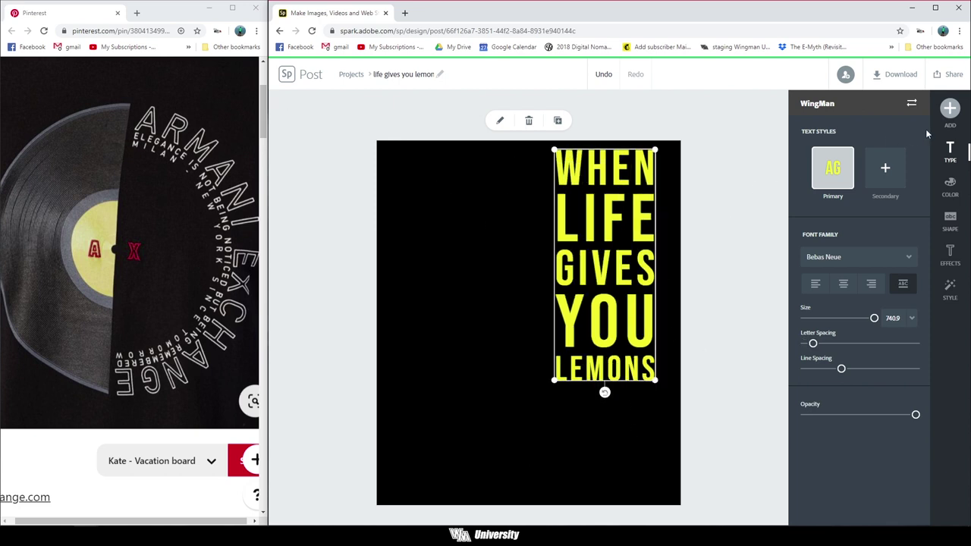
# Step: Start a free-photo search for lemons through Add > Photo, keeping Unsplash as the source
pyautogui.click(950, 108)
pyautogui.click(876, 114)
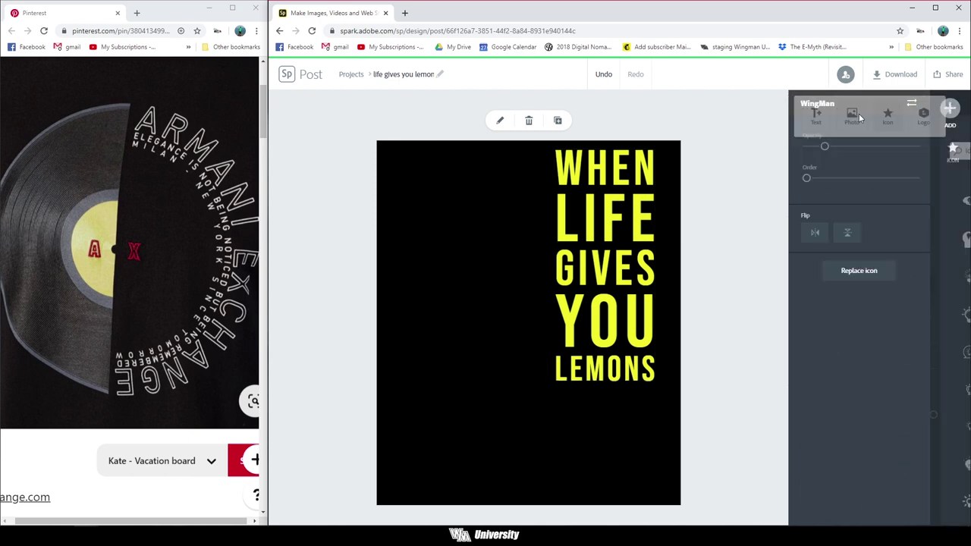
pyautogui.click(952, 110)
pyautogui.click(839, 116)
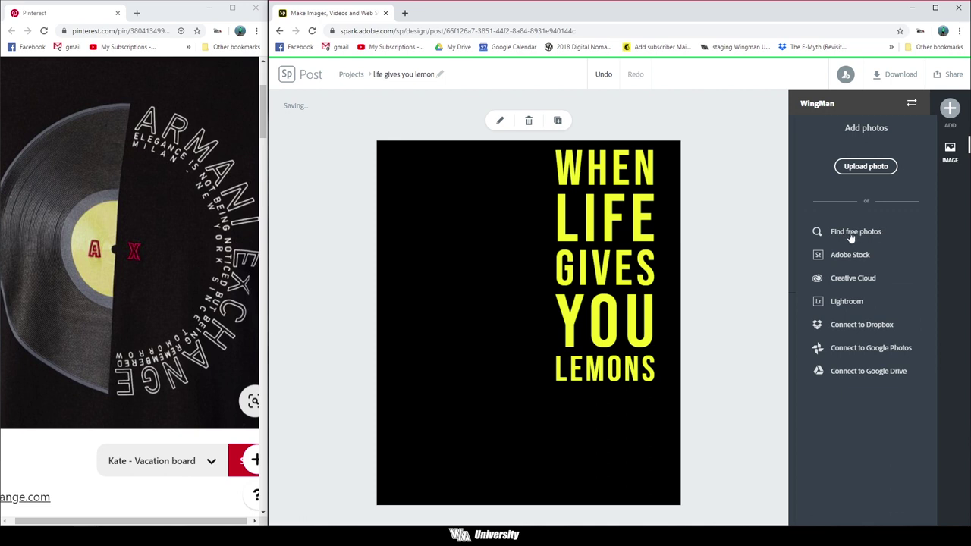
pyautogui.click(855, 232)
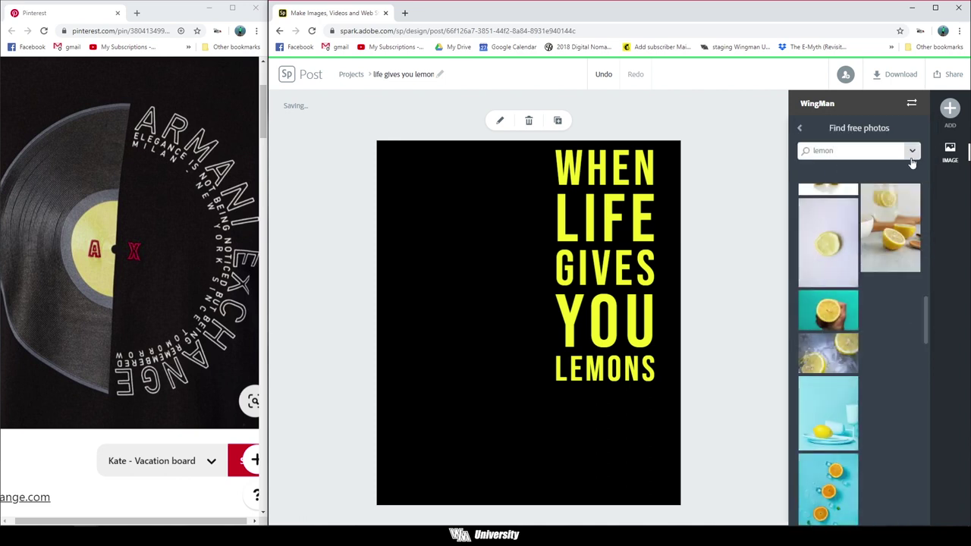
pyautogui.click(913, 152)
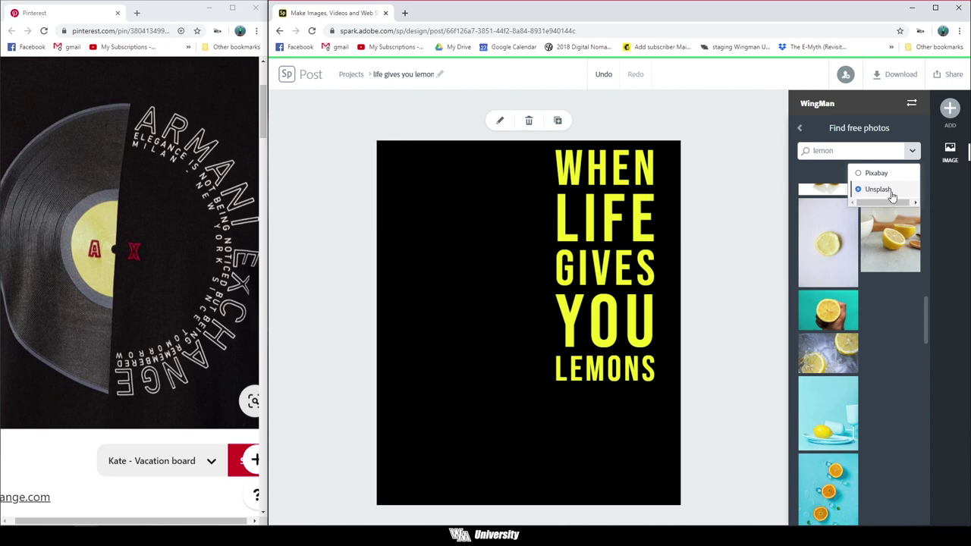
pyautogui.click(810, 180)
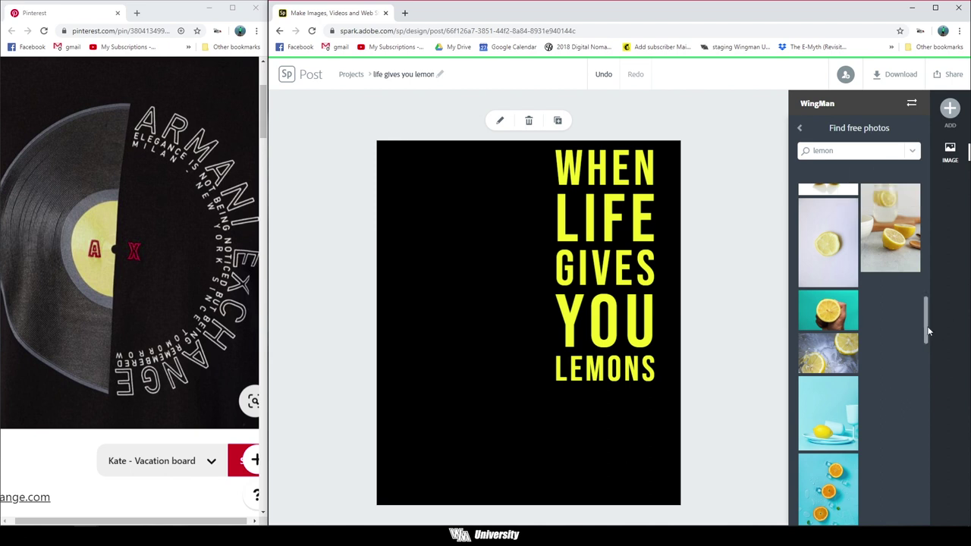
# Step: Scroll through the lemon results and choose the teal lemon photo
pyautogui.moveTo(928, 331); pyautogui.dragTo(922, 220)
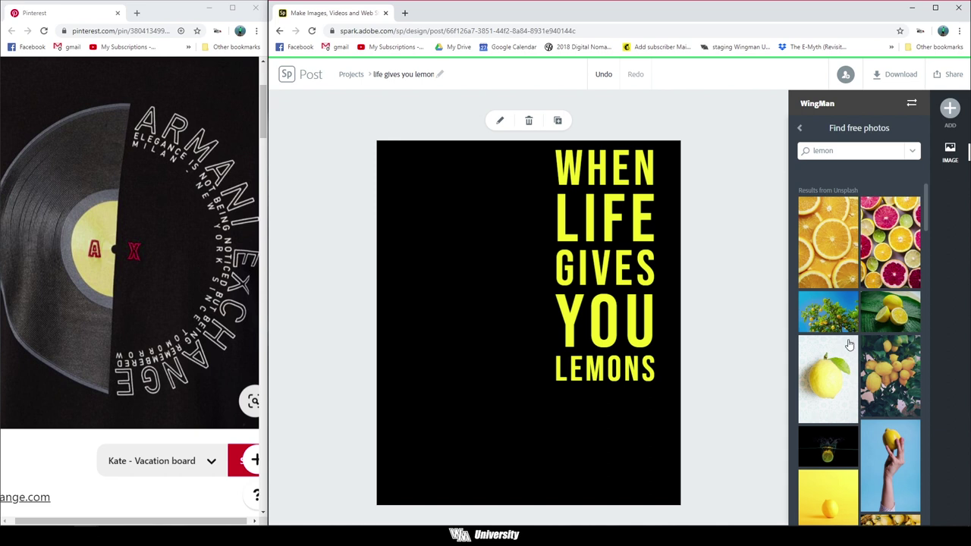
pyautogui.scroll(-2, 882, 361)
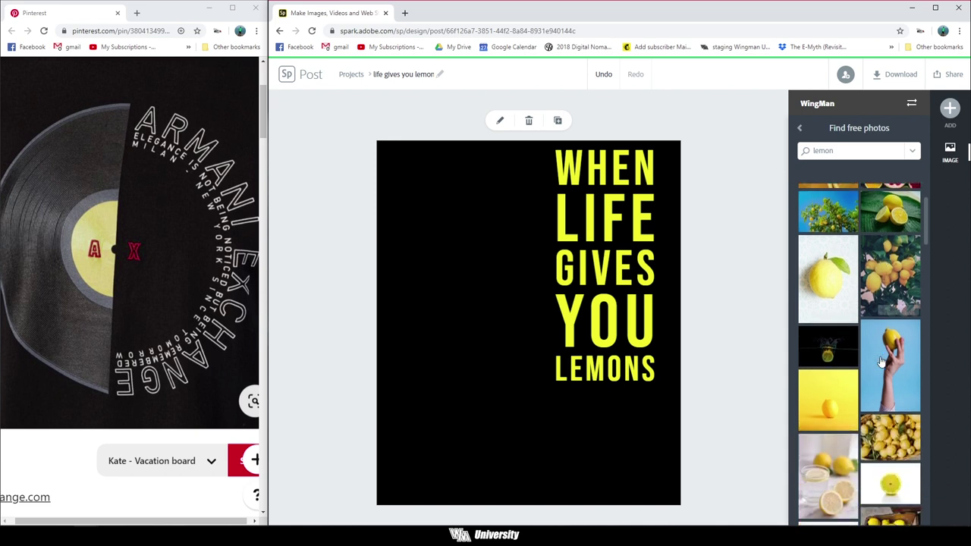
pyautogui.scroll(-2, 881, 361)
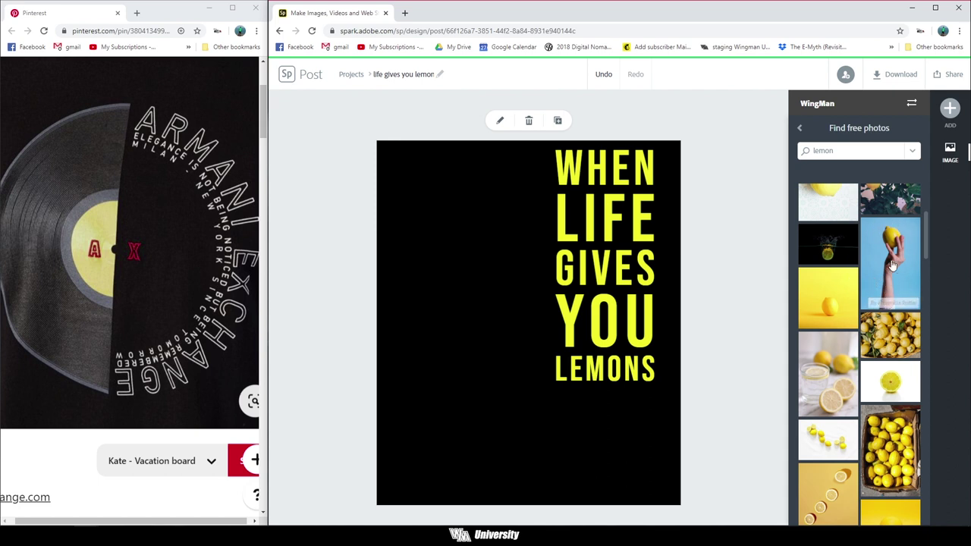
pyautogui.scroll(-1, 892, 265)
pyautogui.scroll(1, 888, 258)
pyautogui.scroll(-5, 900, 267)
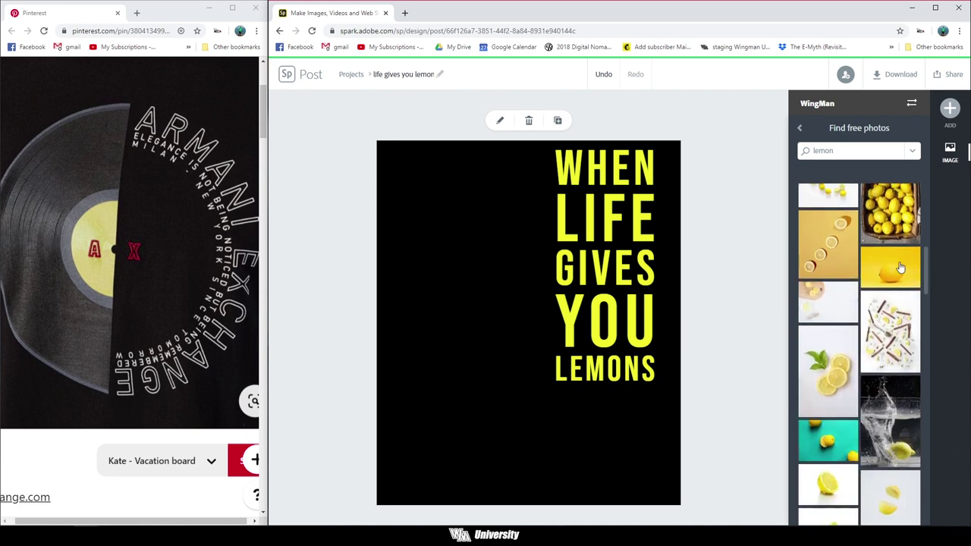
pyautogui.scroll(-5, 900, 267)
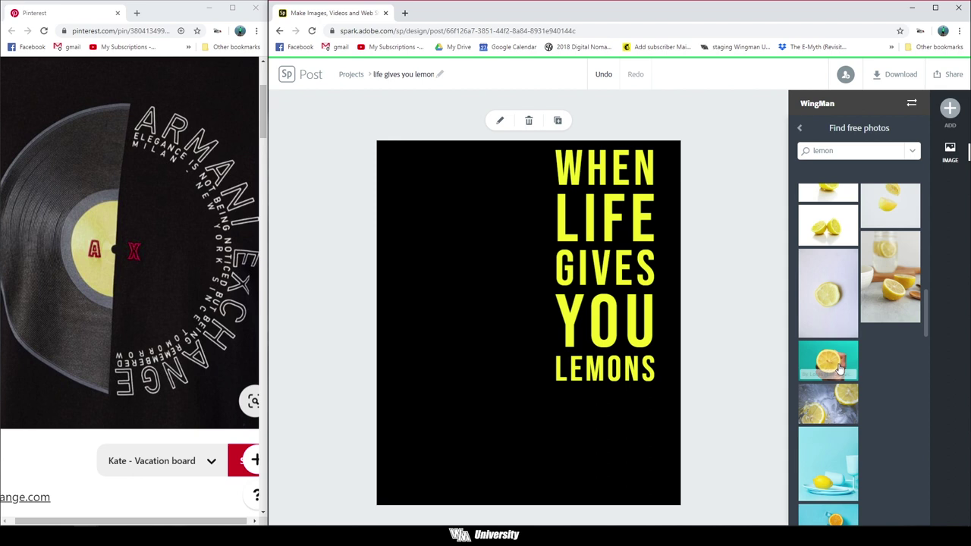
pyautogui.click(816, 371)
# Step: Add the teal lemon photo as a free object and position it up-left beside the headline
pyautogui.click(671, 345)
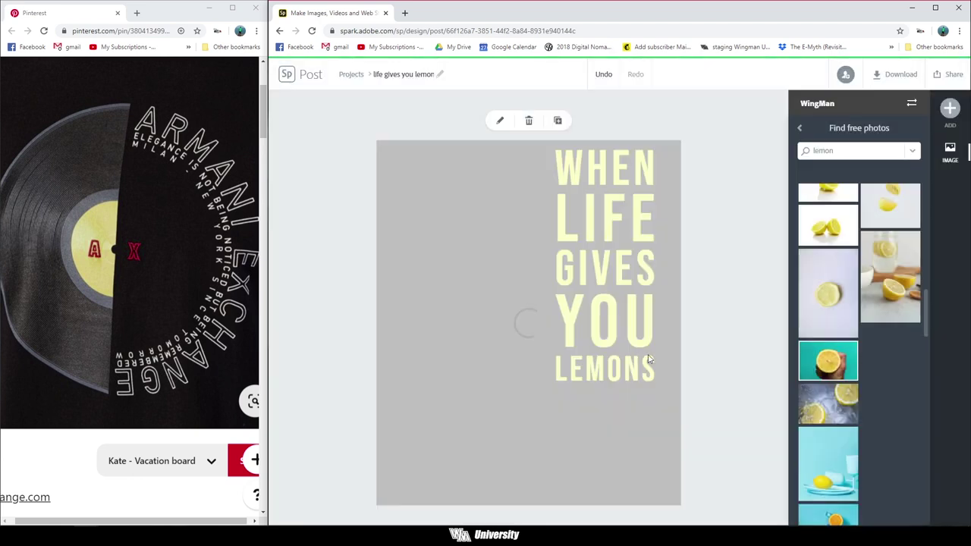
pyautogui.moveTo(599, 446); pyautogui.dragTo(505, 278)
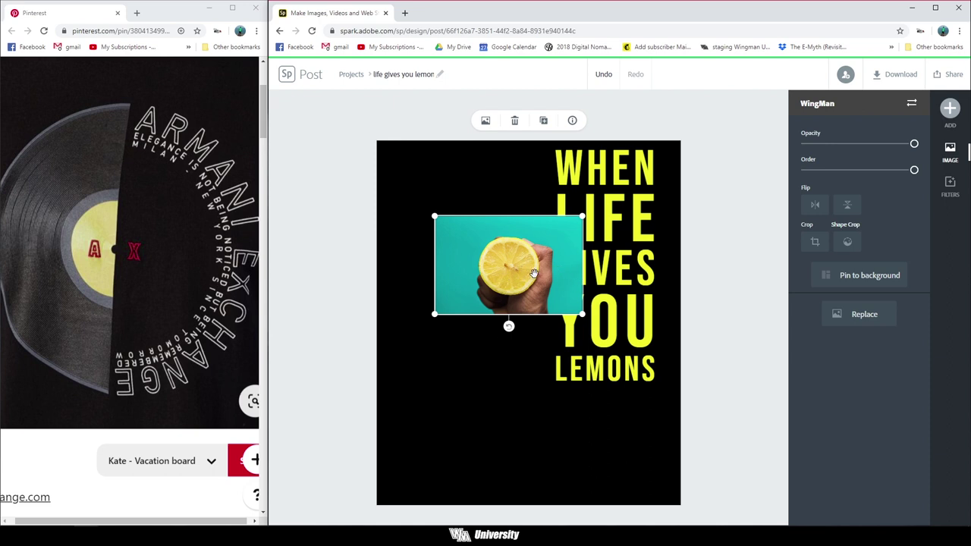
pyautogui.moveTo(504, 273); pyautogui.dragTo(458, 249)
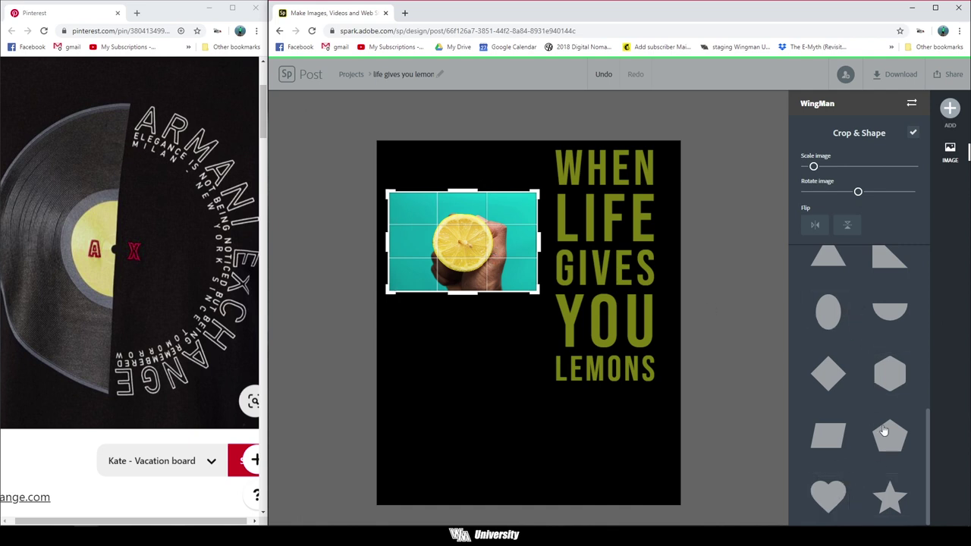
pyautogui.scroll(1, 887, 357)
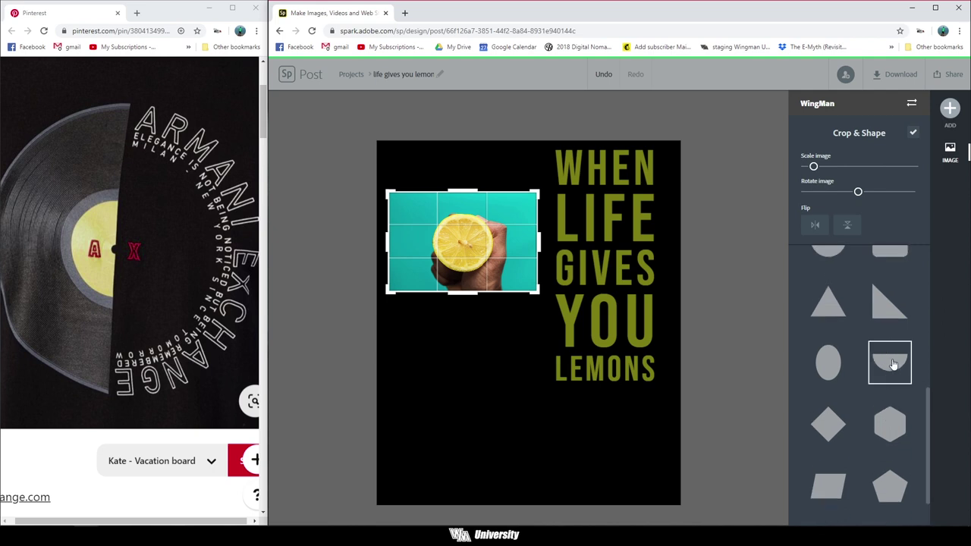
# Step: Crop the lemon photo to a half-circle and reframe it so the lemon fills the shape
pyautogui.click(893, 364)
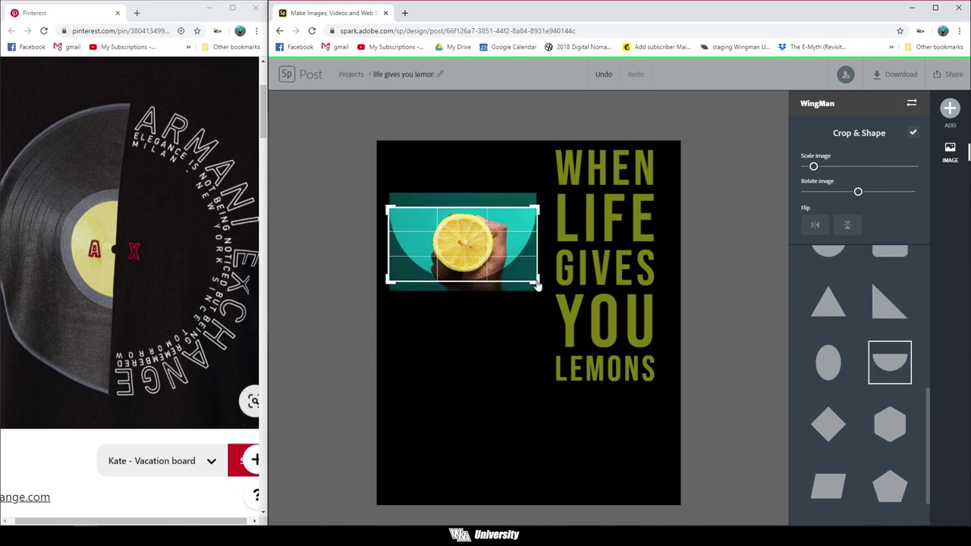
pyautogui.moveTo(472, 267); pyautogui.dragTo(423, 231)
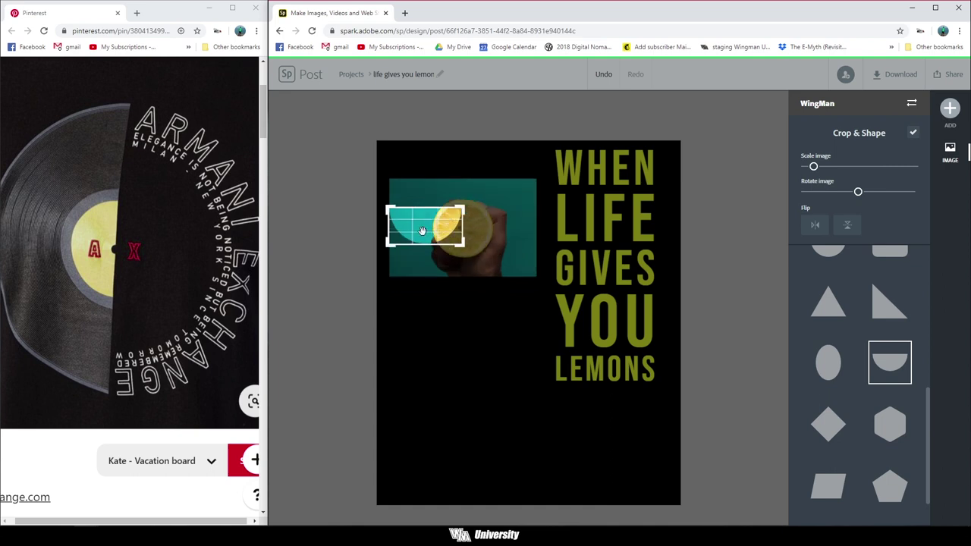
pyautogui.click(913, 132)
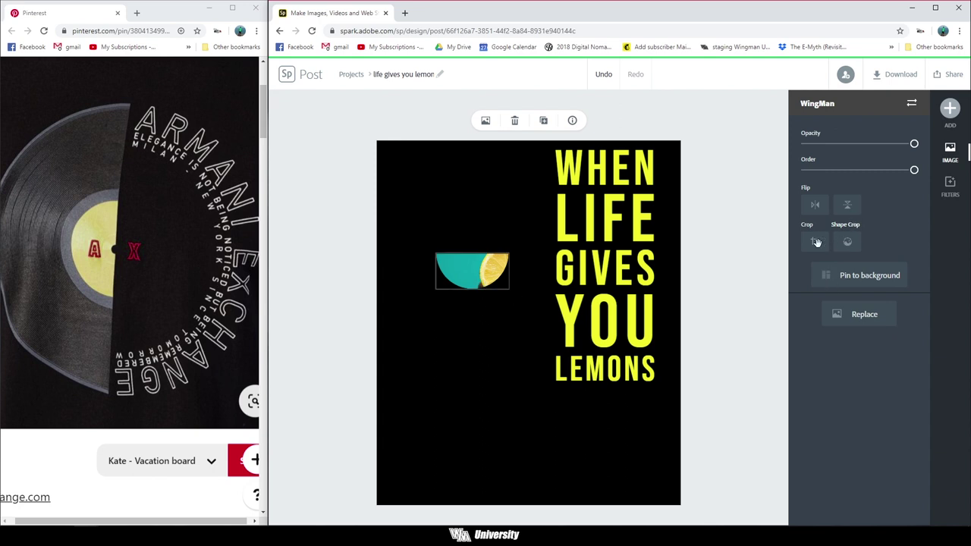
pyautogui.doubleClick(436, 271)
pyautogui.moveTo(537, 280); pyautogui.dragTo(513, 258)
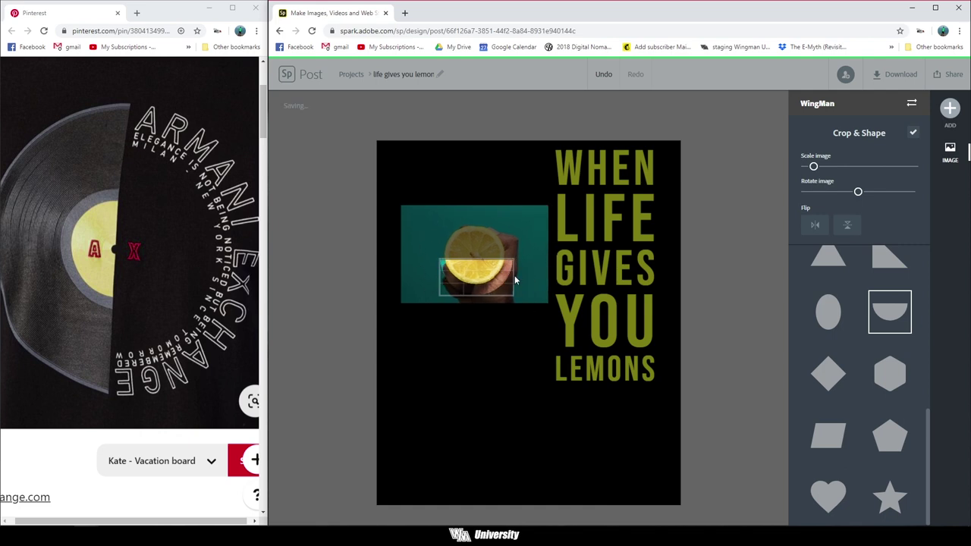
pyautogui.click(477, 227)
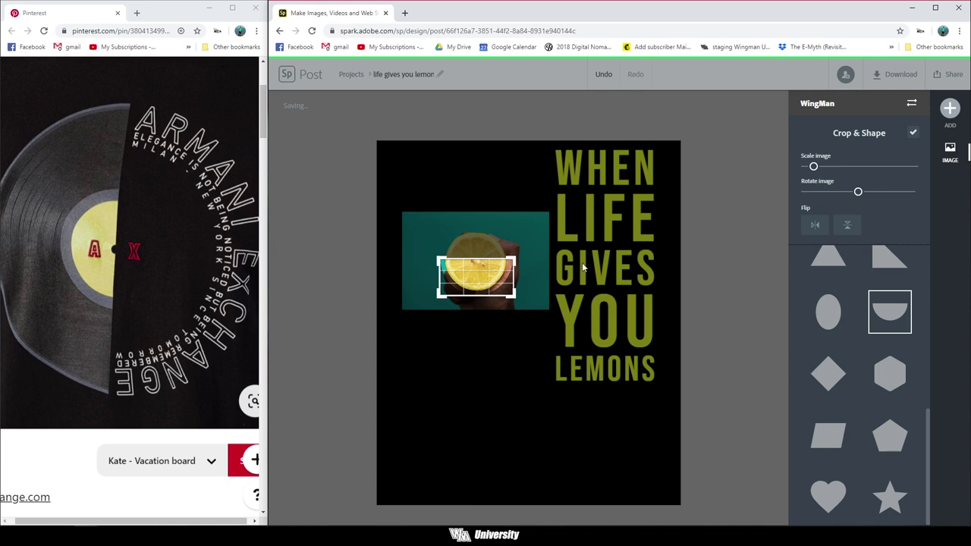
# Step: Apply the crop, rotate the half-circle lemon 90° upright, enlarge it, and move it left of the headline
pyautogui.click(912, 134)
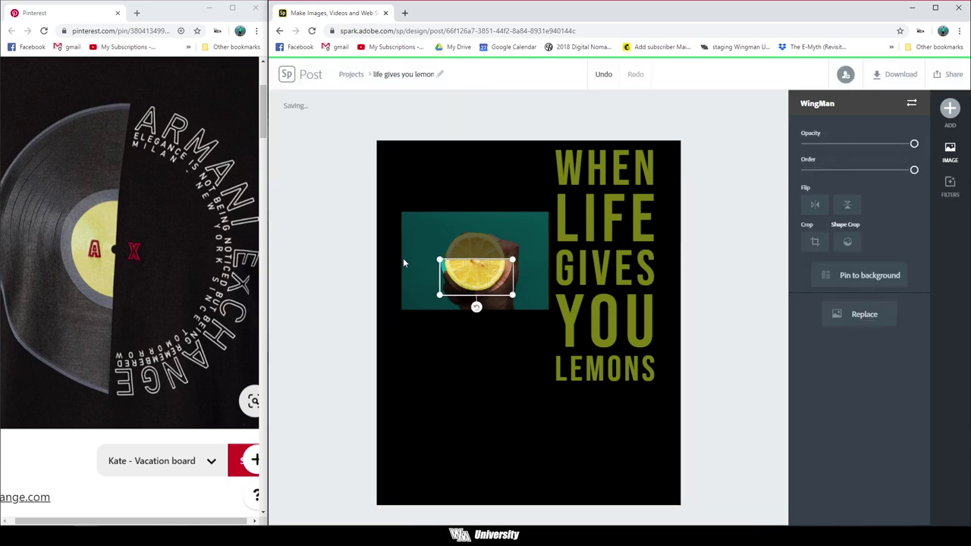
pyautogui.moveTo(476, 307); pyautogui.dragTo(423, 273)
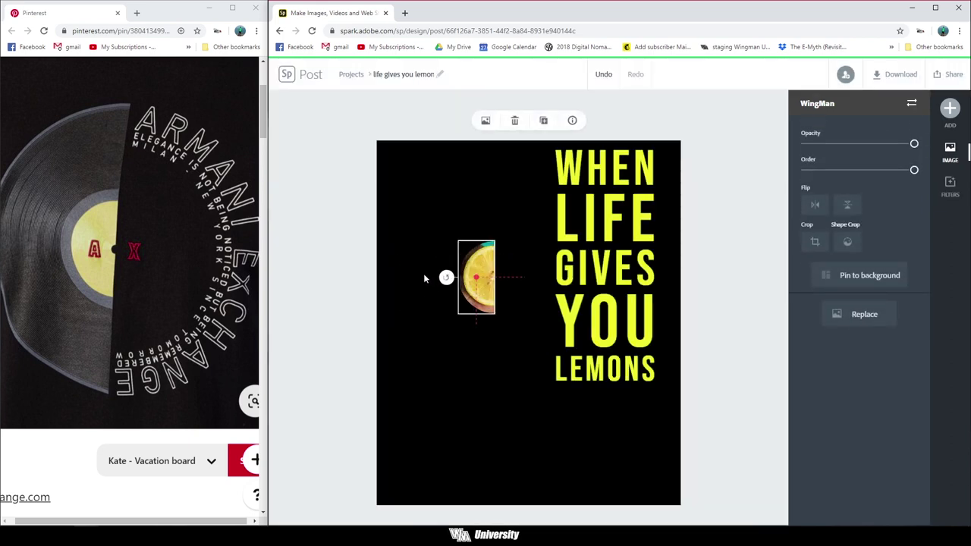
pyautogui.moveTo(493, 314); pyautogui.dragTo(640, 433)
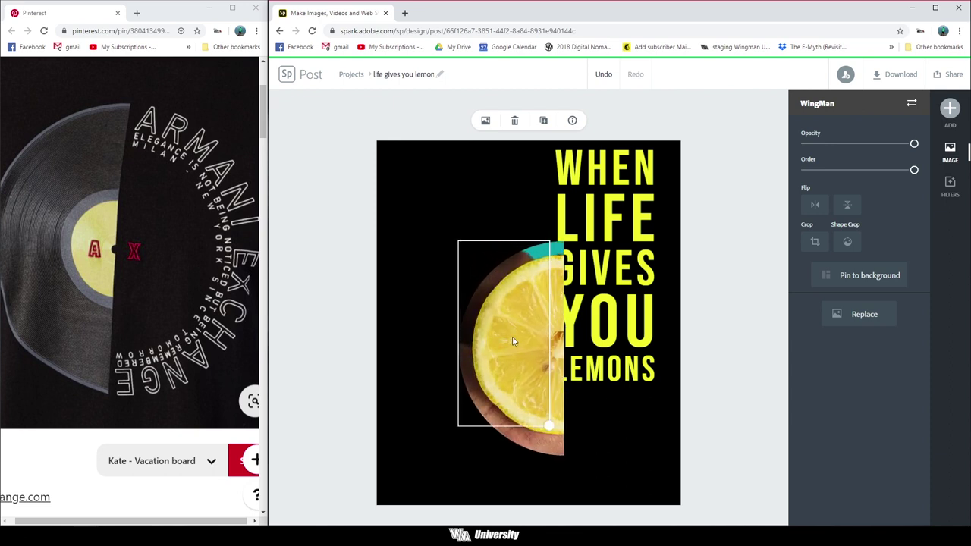
pyautogui.moveTo(511, 341); pyautogui.dragTo(467, 257)
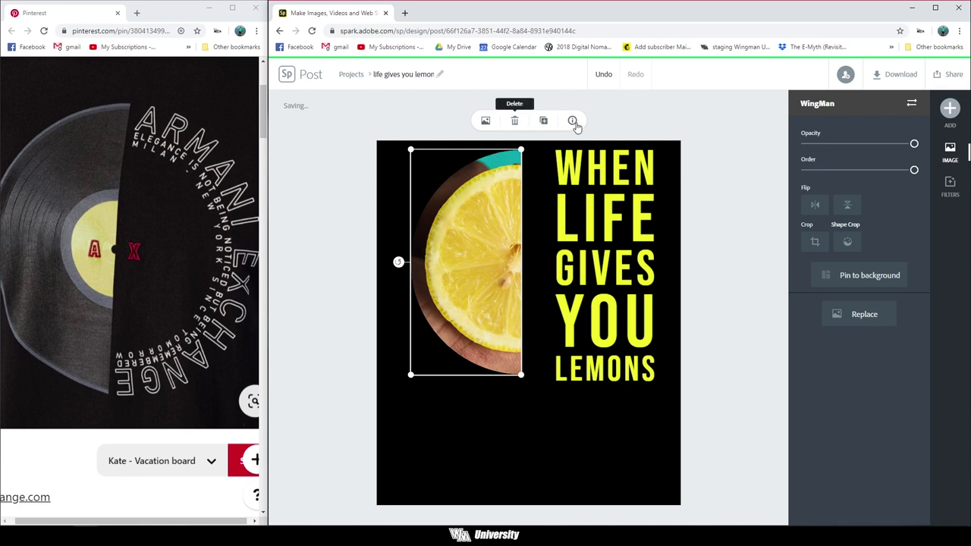
pyautogui.click(846, 243)
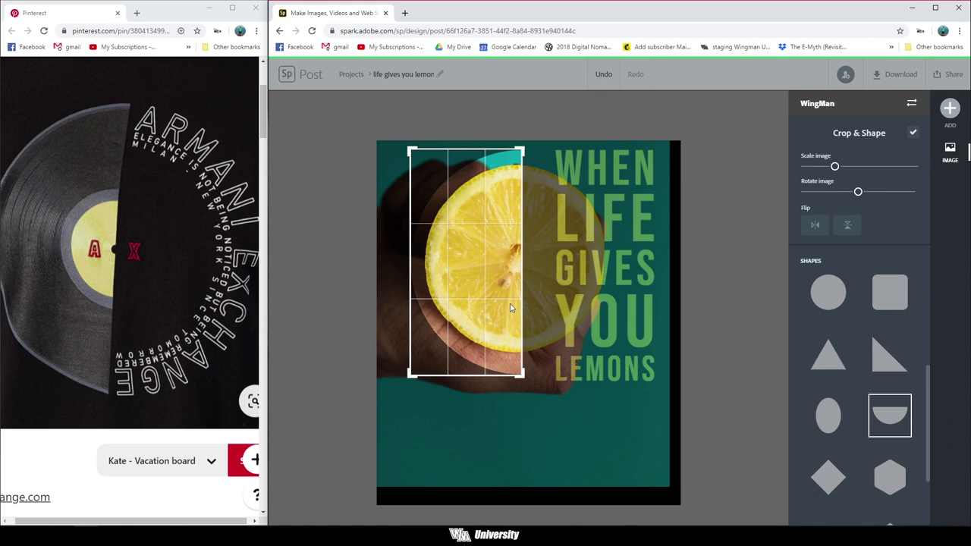
pyautogui.click(612, 229)
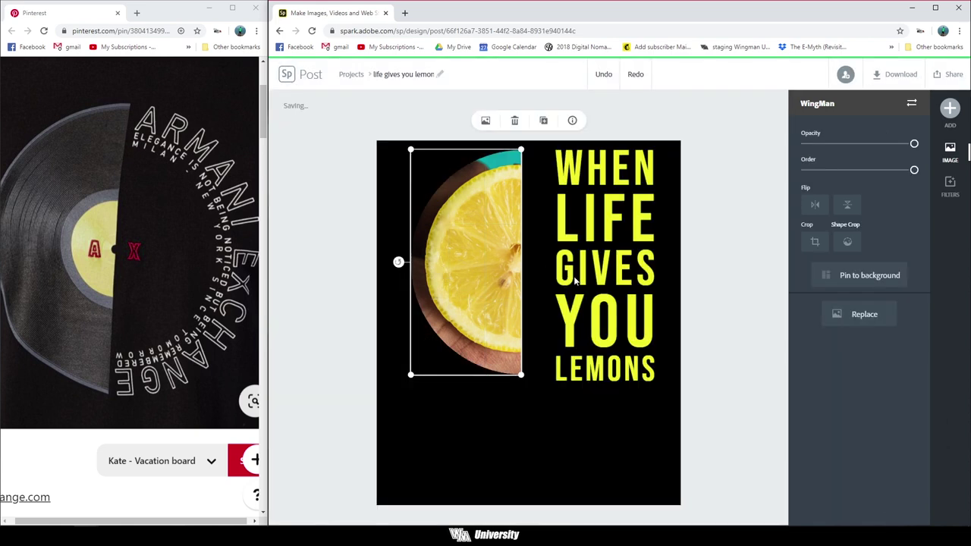
# Step: Rotate the lemon photo 180° inside its half-circle crop and align it level with the headline
pyautogui.click(815, 243)
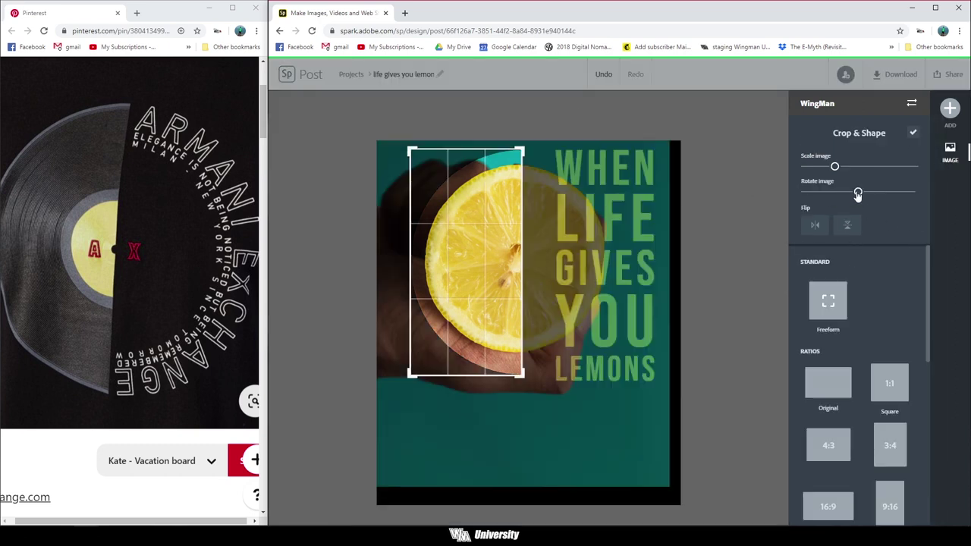
pyautogui.moveTo(857, 194); pyautogui.dragTo(910, 191)
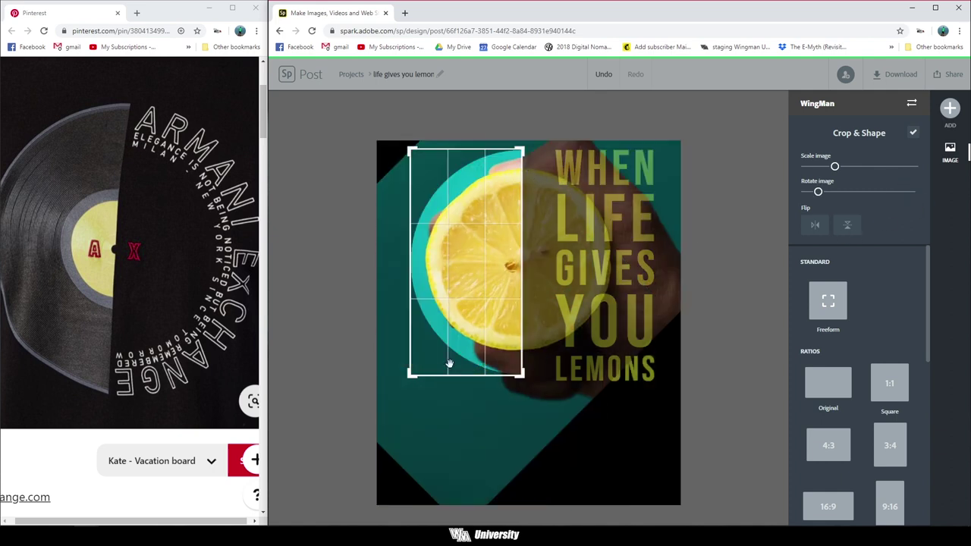
pyautogui.click(912, 133)
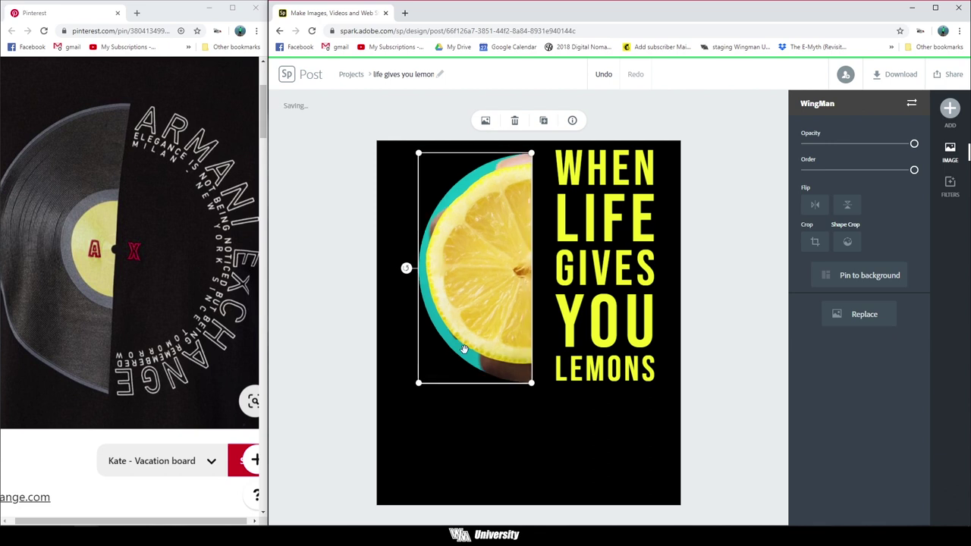
pyautogui.moveTo(479, 260); pyautogui.dragTo(463, 267)
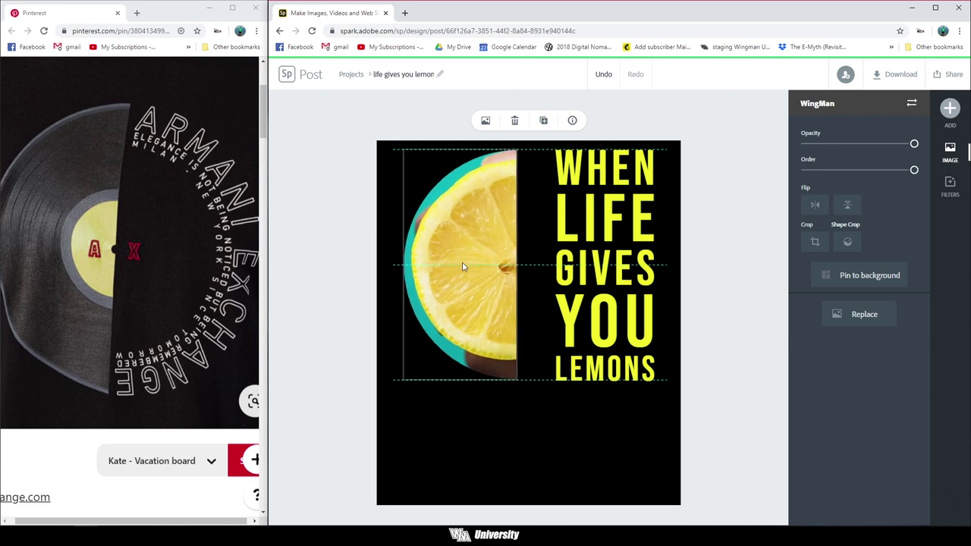
pyautogui.moveTo(531, 161); pyautogui.dragTo(531, 161)
# Step: Move the headline so its left side meets the lemon's straight edge
pyautogui.click(608, 281)
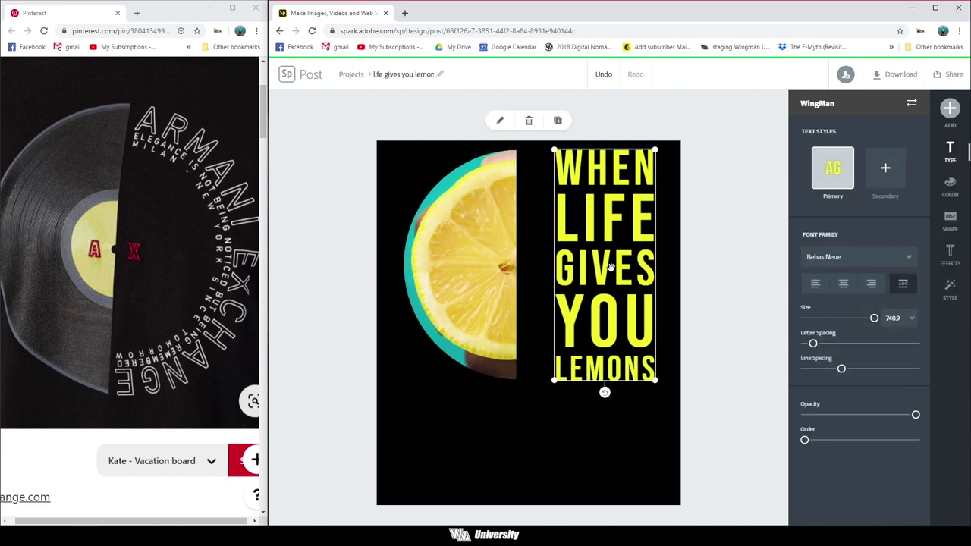
pyautogui.moveTo(607, 263); pyautogui.dragTo(573, 264)
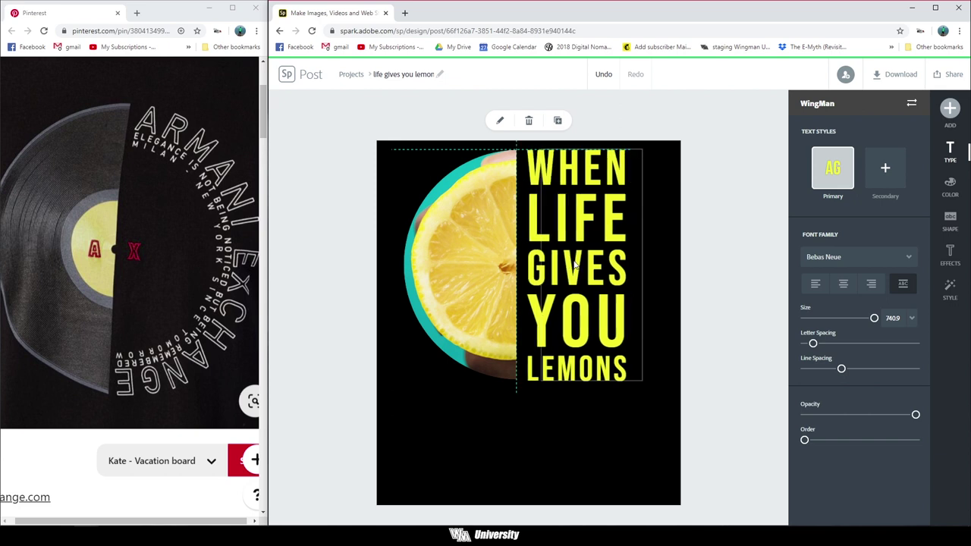
pyautogui.moveTo(612, 296); pyautogui.dragTo(601, 297)
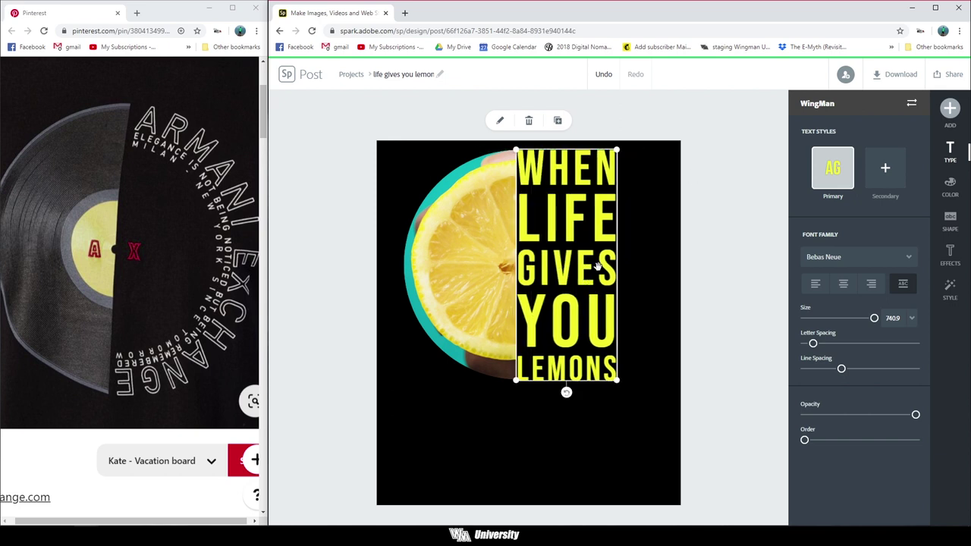
pyautogui.moveTo(603, 266); pyautogui.dragTo(610, 265)
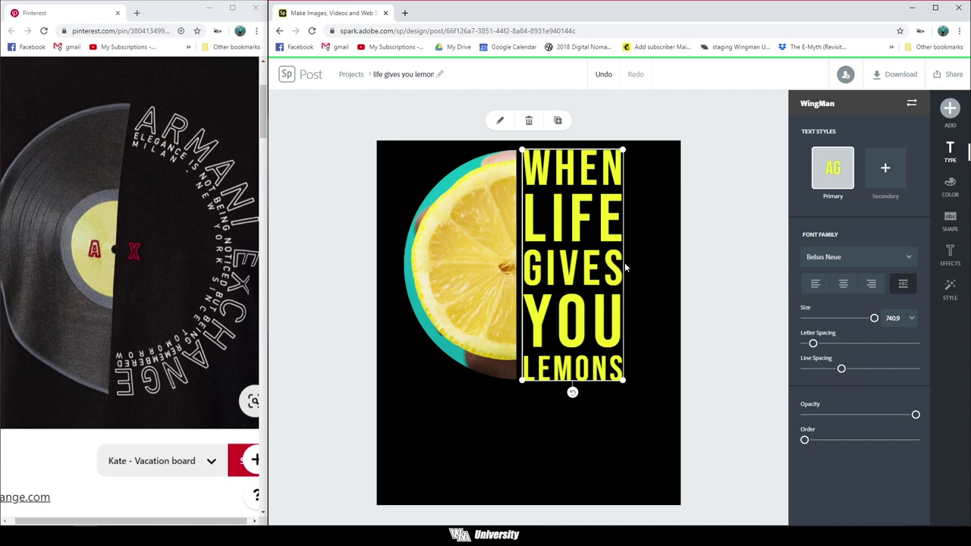
# Step: Colour the headline text with yellow sampled from the lemon using the colour picker
pyautogui.click(951, 185)
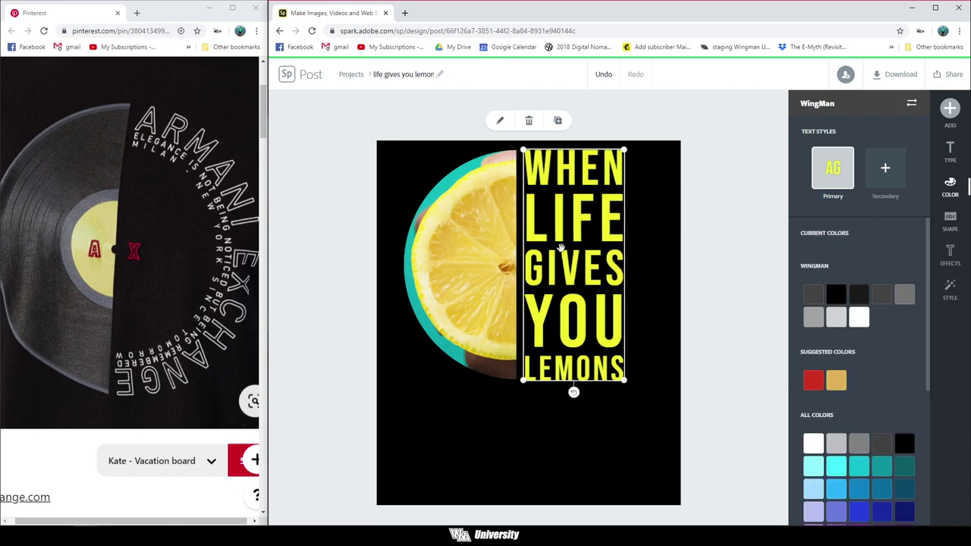
pyautogui.click(837, 321)
pyautogui.click(813, 381)
pyautogui.click(813, 381)
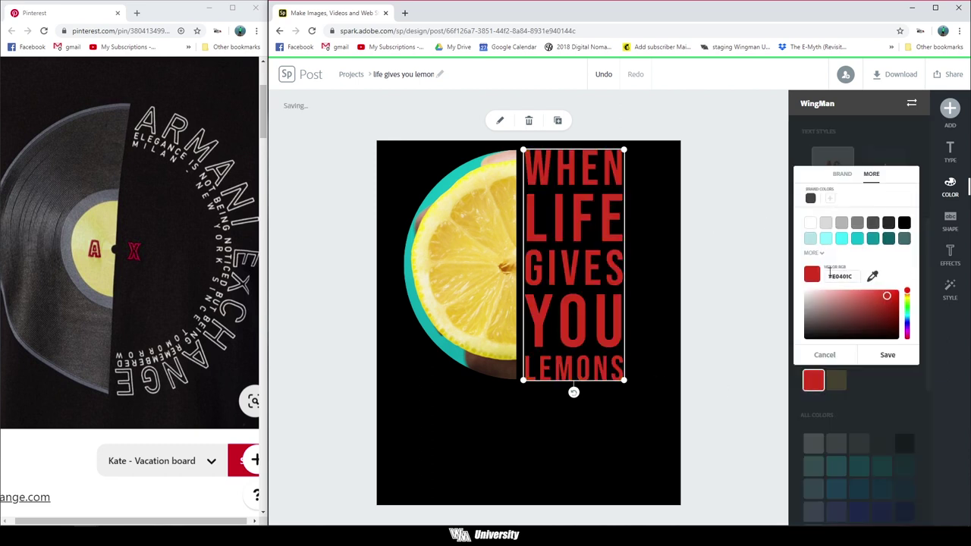
pyautogui.click(871, 277)
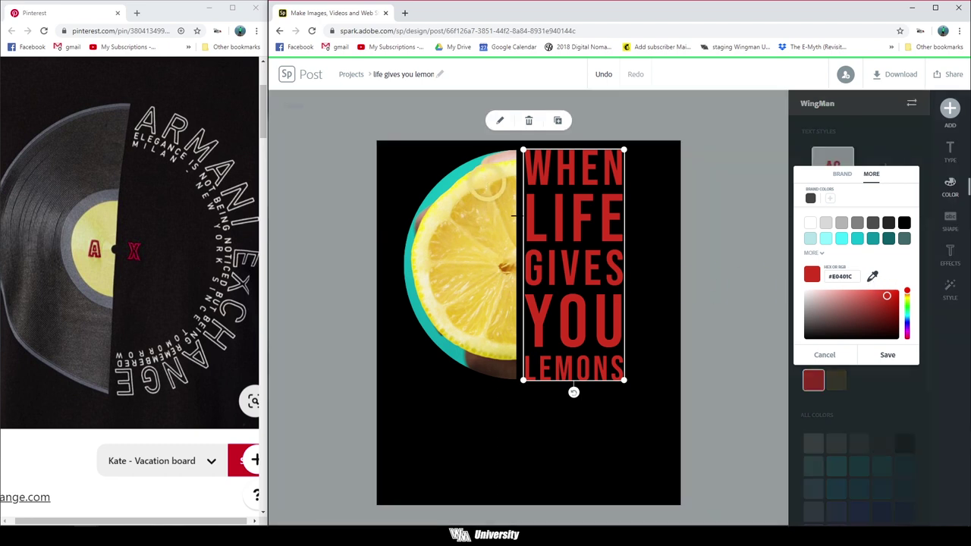
pyautogui.click(519, 171)
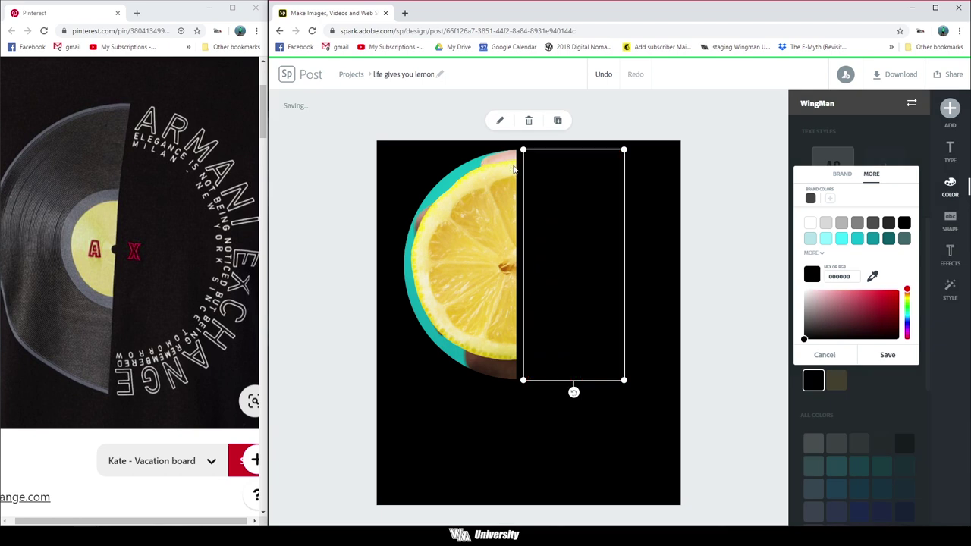
pyautogui.click(871, 277)
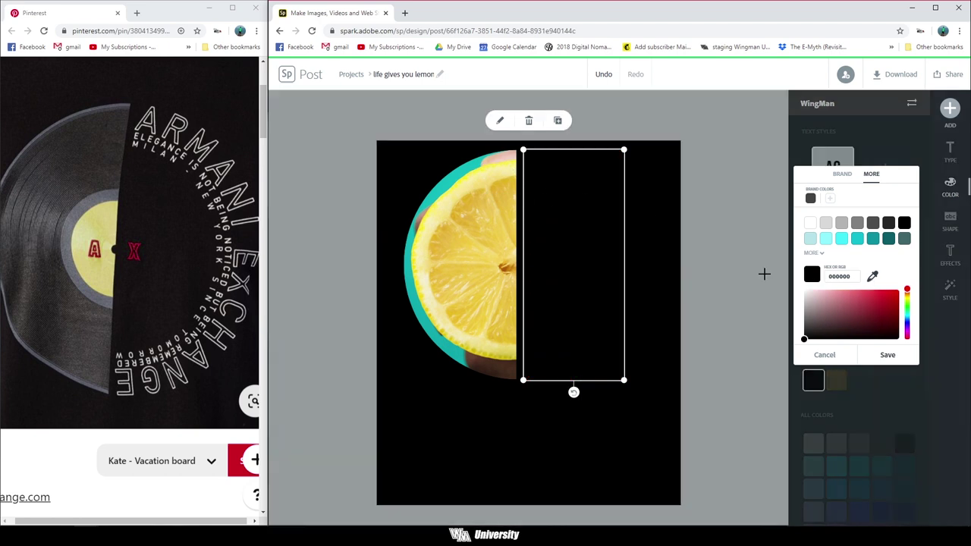
pyautogui.click(476, 180)
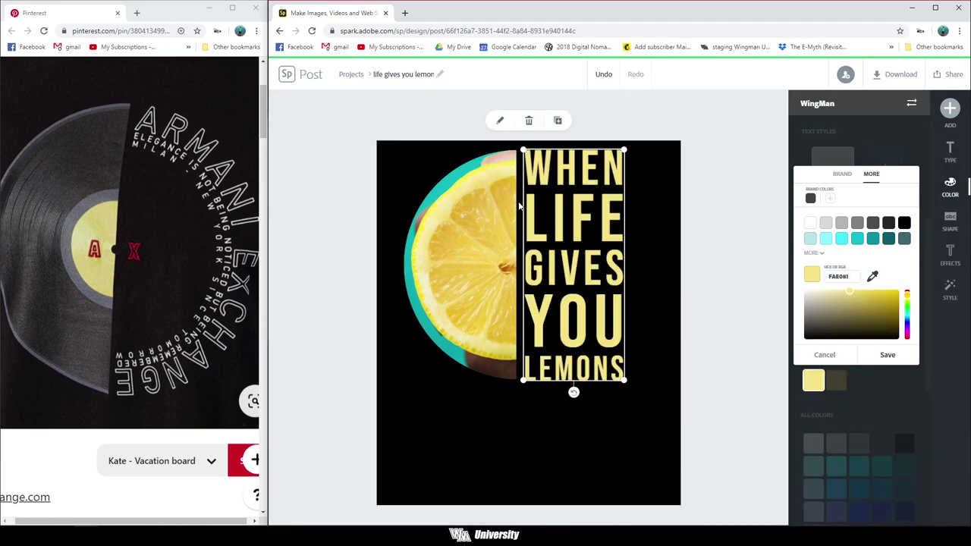
pyautogui.click(509, 480)
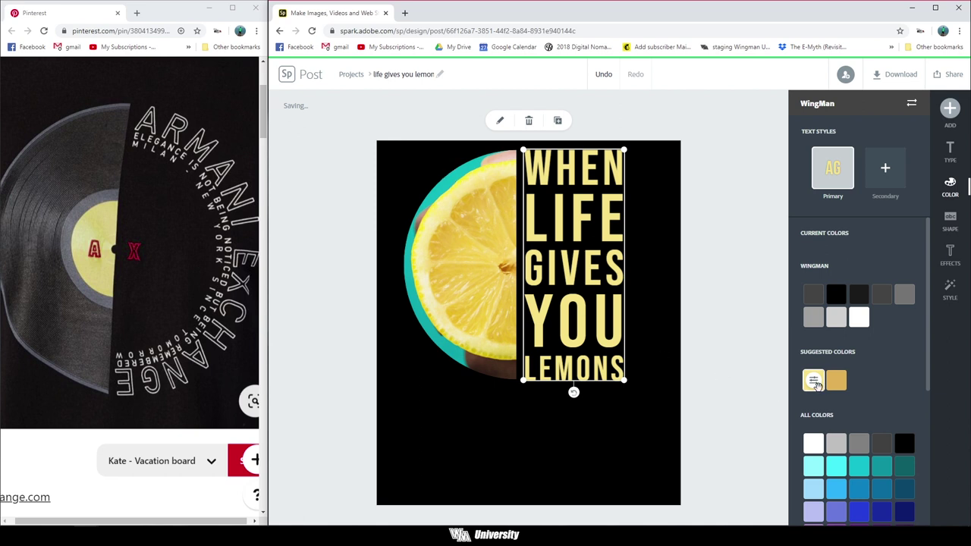
# Step: Resample the lemon's yellow to set the headline to pale yellow F7DC82, then deselect
pyautogui.click(816, 385)
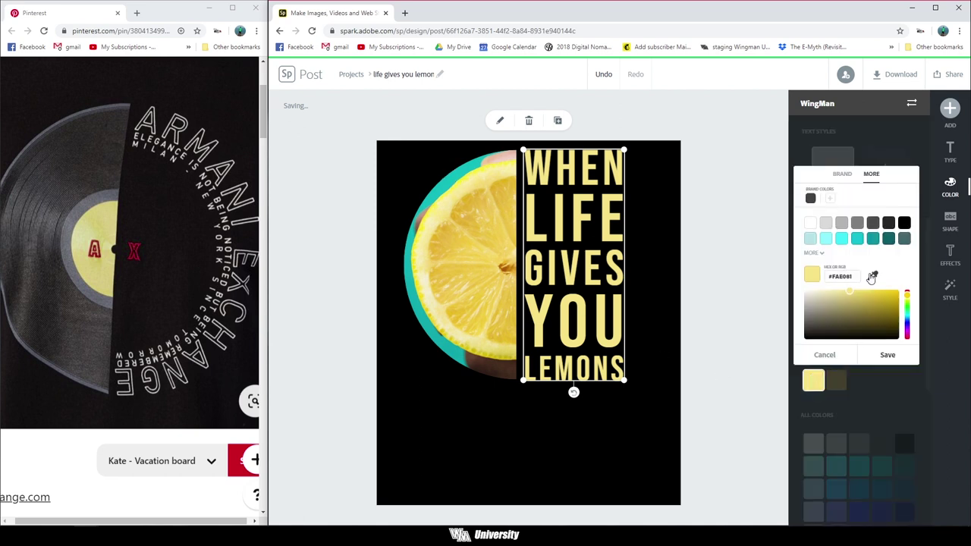
pyautogui.click(872, 277)
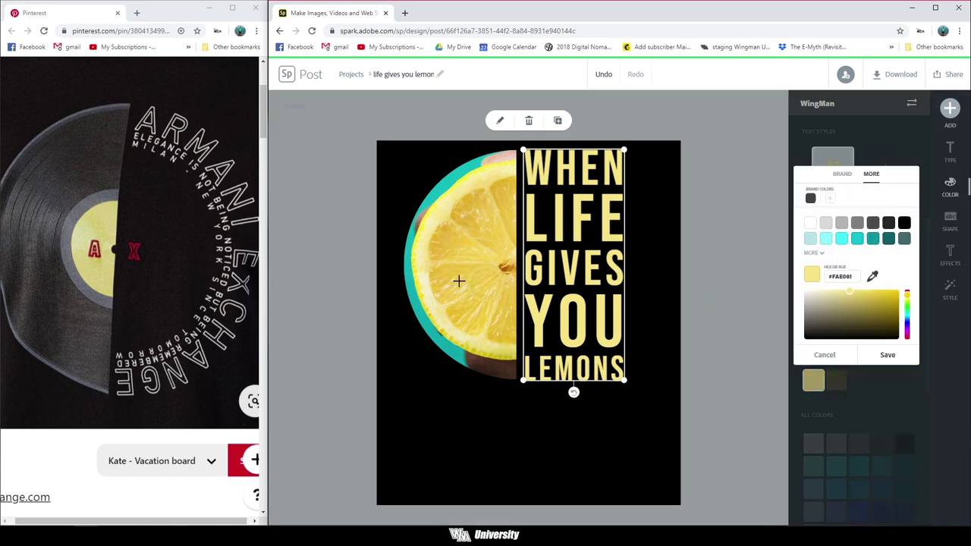
pyautogui.click(460, 379)
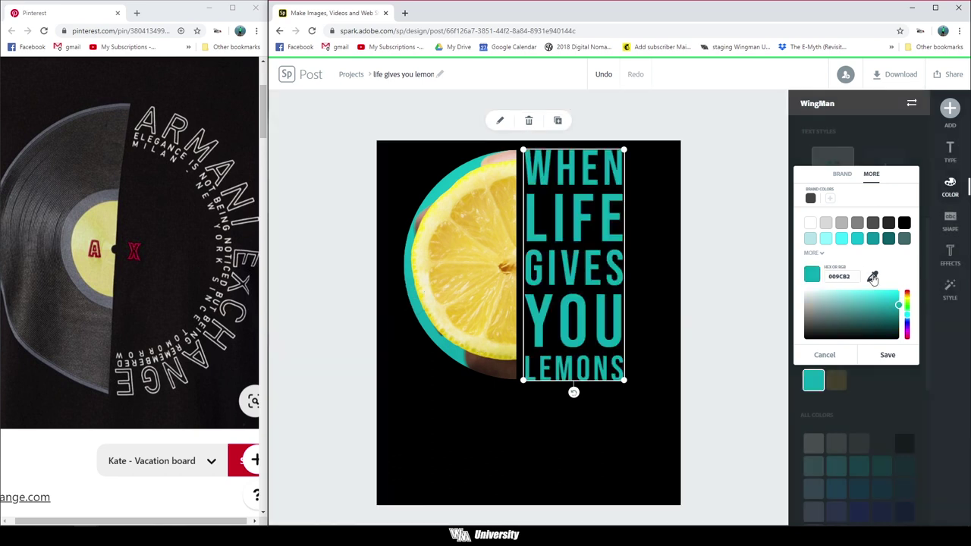
pyautogui.click(873, 278)
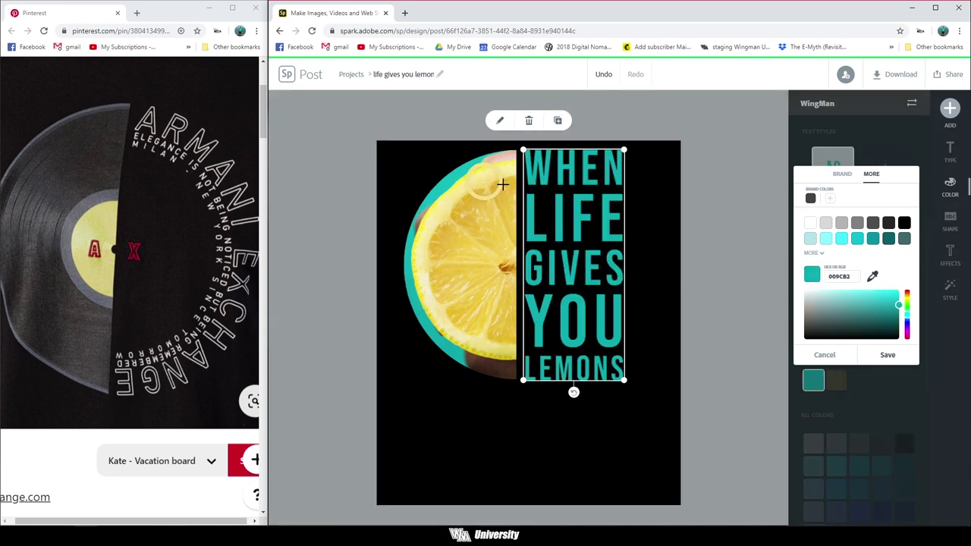
pyautogui.click(489, 185)
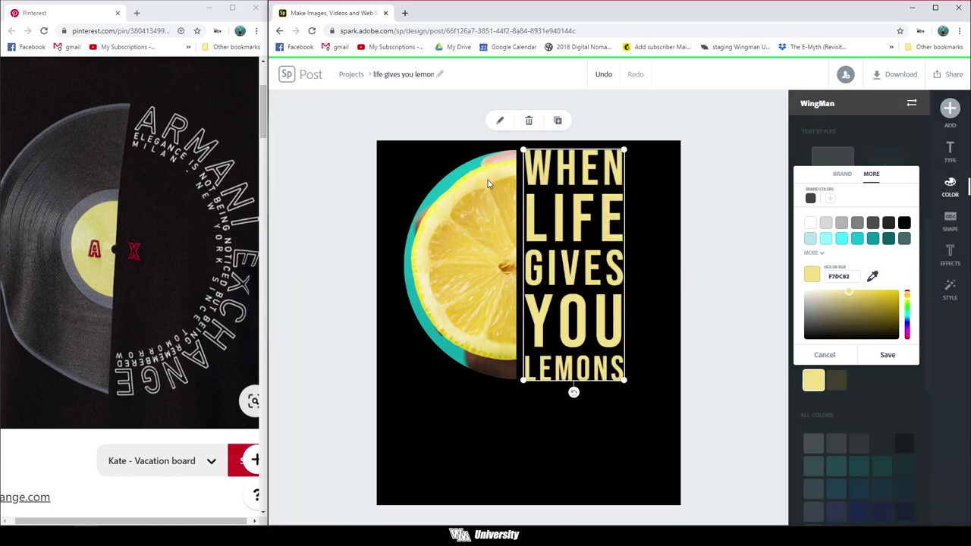
pyautogui.press('Return')
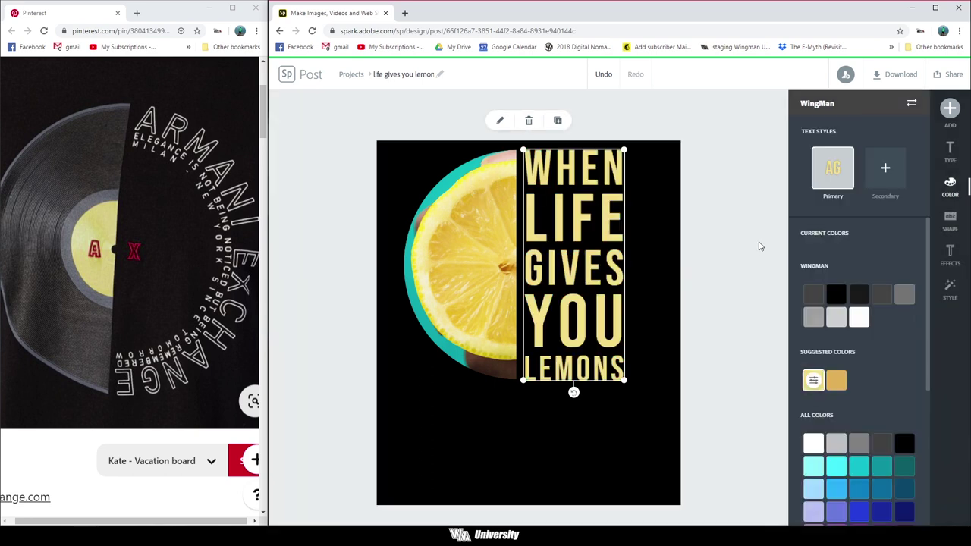
pyautogui.click(703, 334)
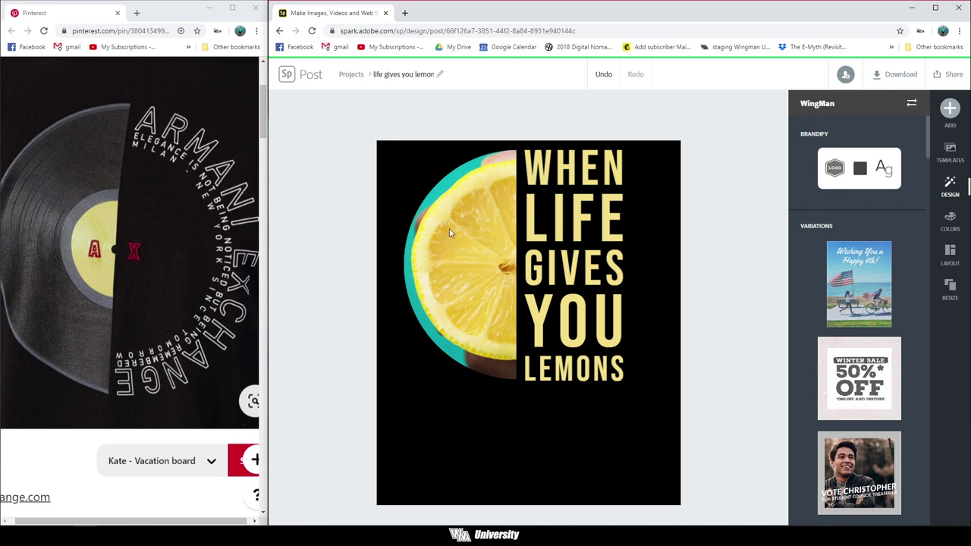
# Step: Delete the lemon slice and add the free blue-background hand-holding-lemon photo as a free object
pyautogui.click(499, 335)
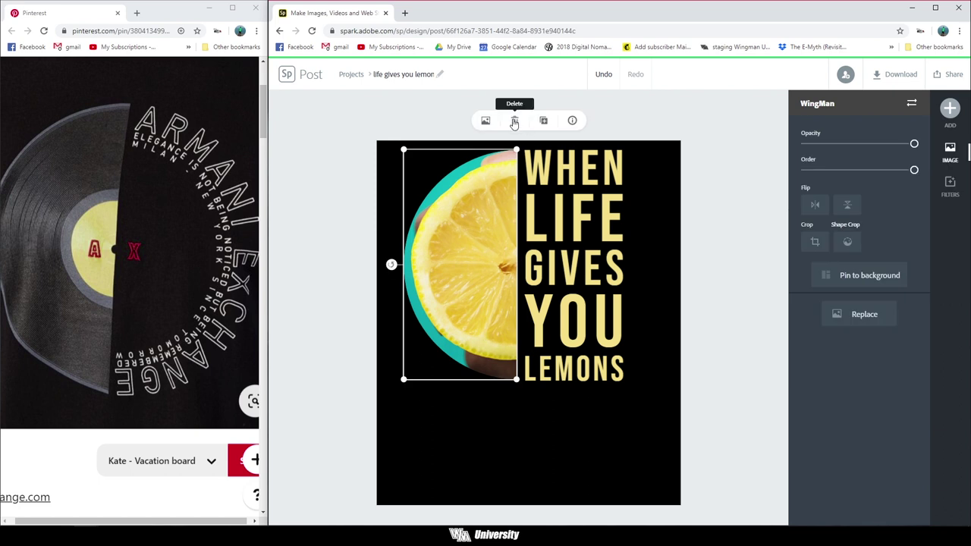
pyautogui.press('Delete')
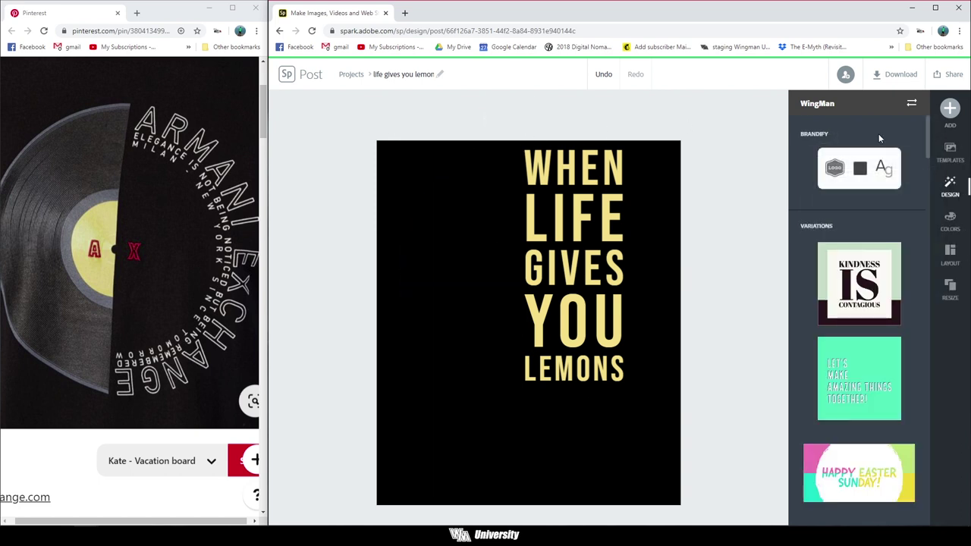
pyautogui.click(950, 108)
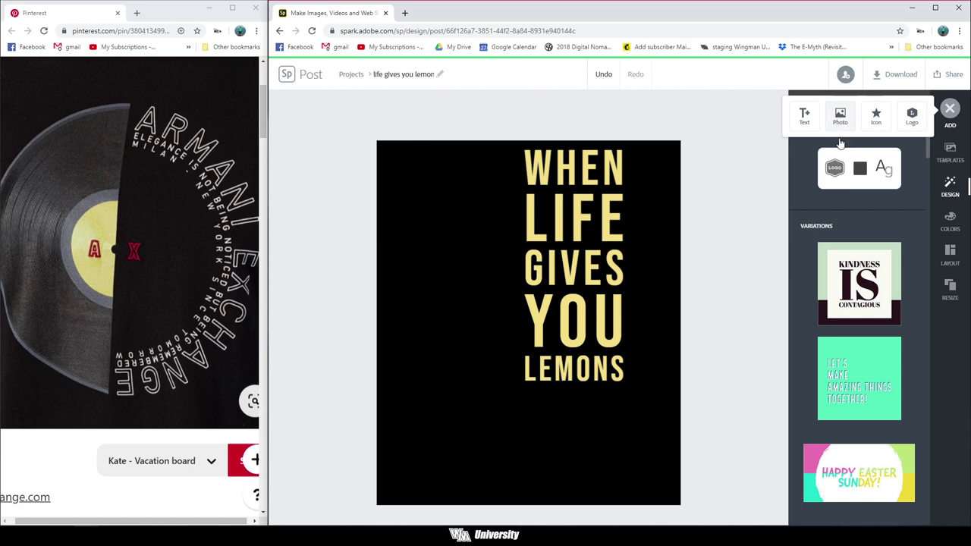
pyautogui.click(839, 118)
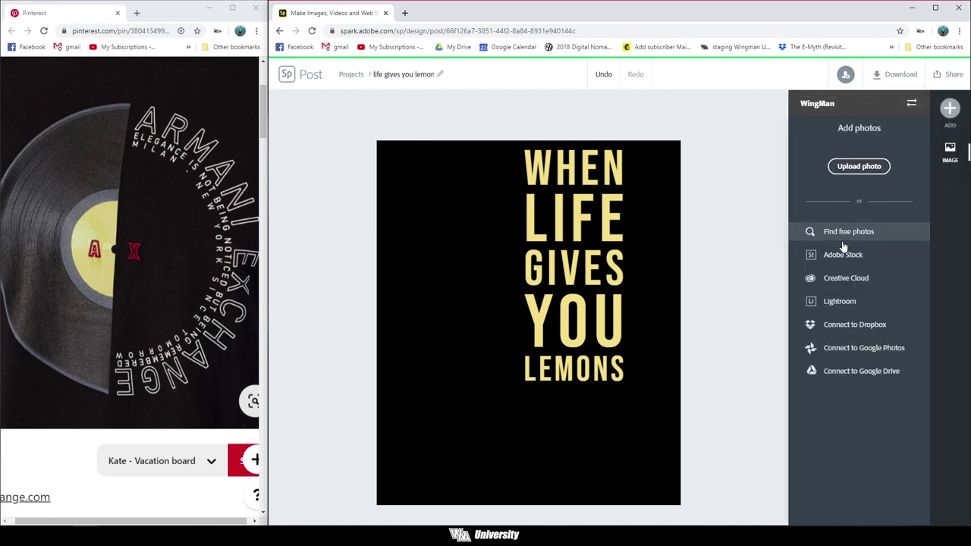
pyautogui.click(842, 233)
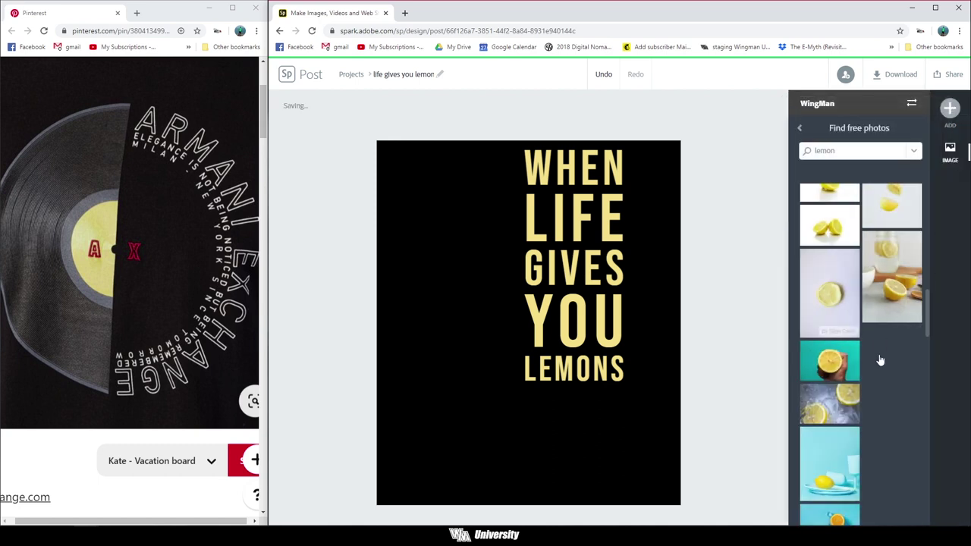
pyautogui.scroll(5, 890, 273)
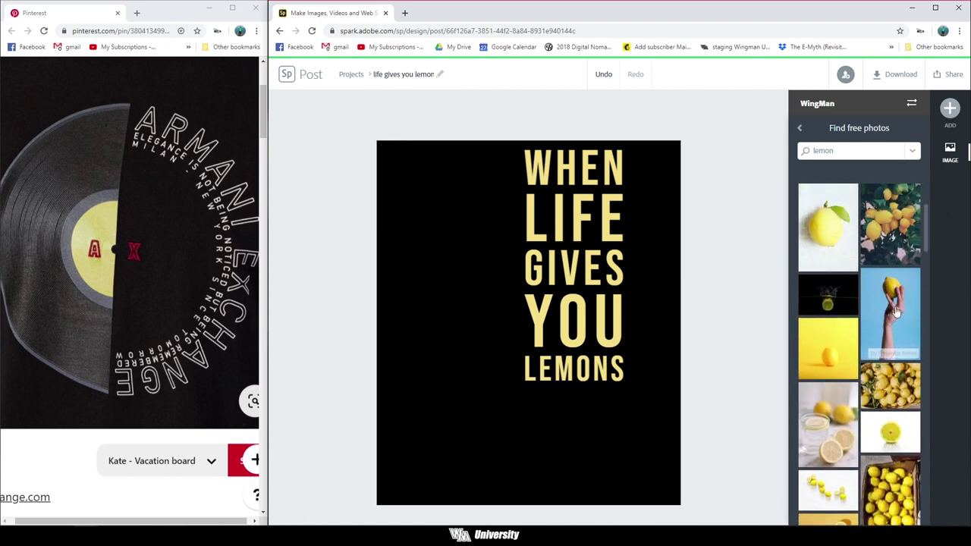
pyautogui.click(895, 311)
pyautogui.click(688, 347)
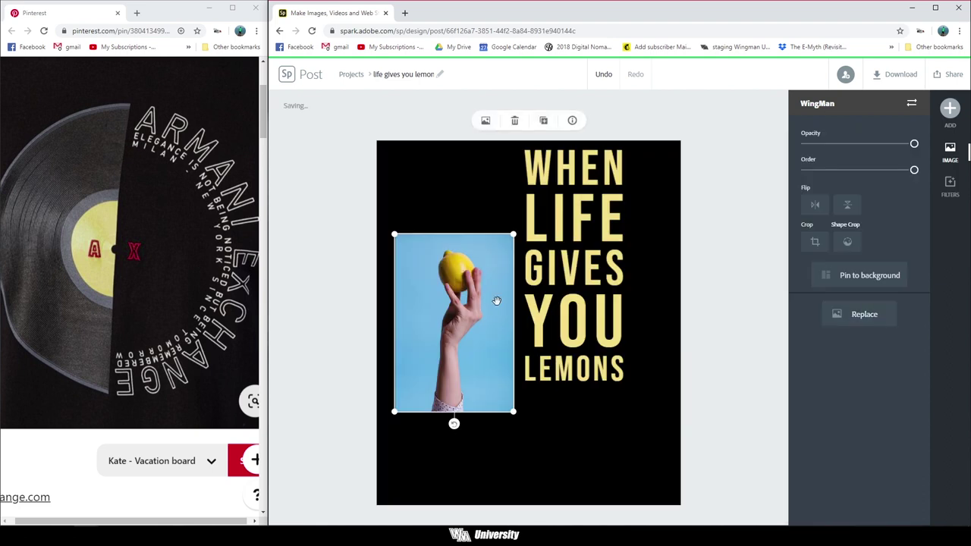
# Step: Move the hand-and-lemon photo to the top left and enlarge it
pyautogui.moveTo(457, 269); pyautogui.dragTo(459, 224)
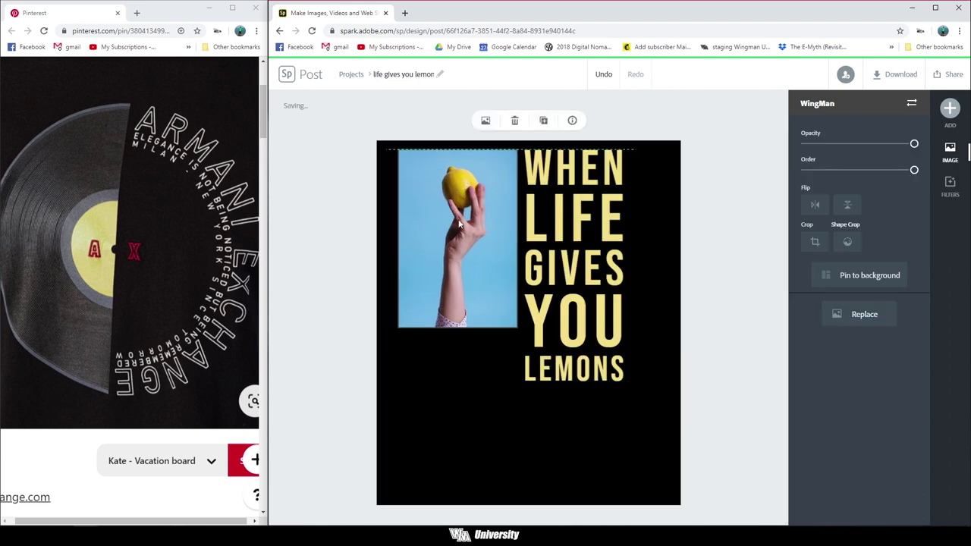
pyautogui.moveTo(579, 248); pyautogui.dragTo(576, 250)
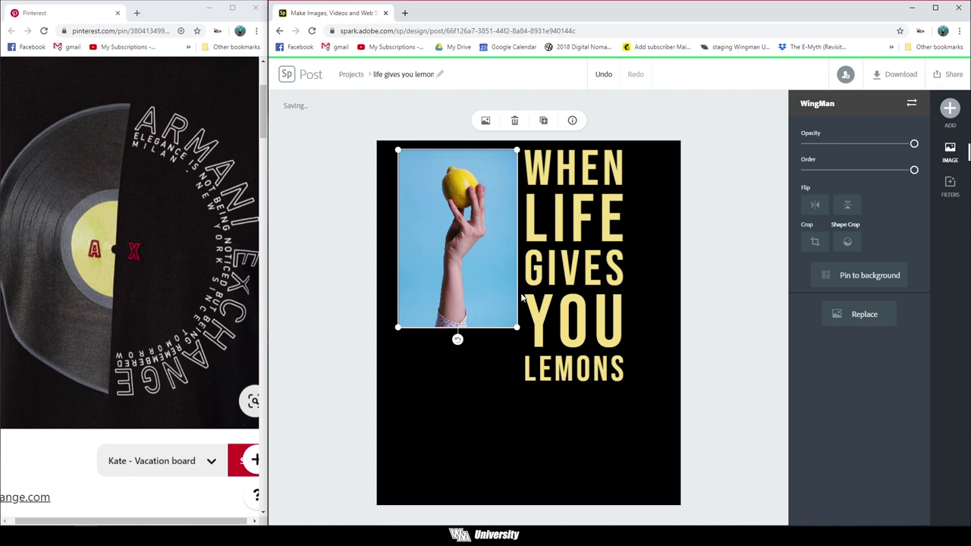
pyautogui.moveTo(517, 327); pyautogui.dragTo(554, 388)
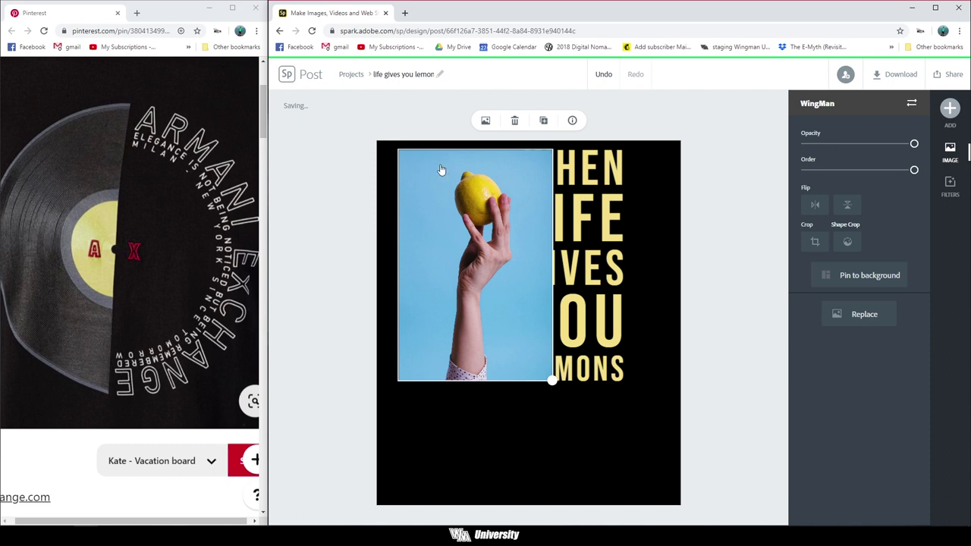
pyautogui.click(511, 311)
# Step: Crop the photo to a tighter portrait framing the lemon and hand
pyautogui.click(813, 241)
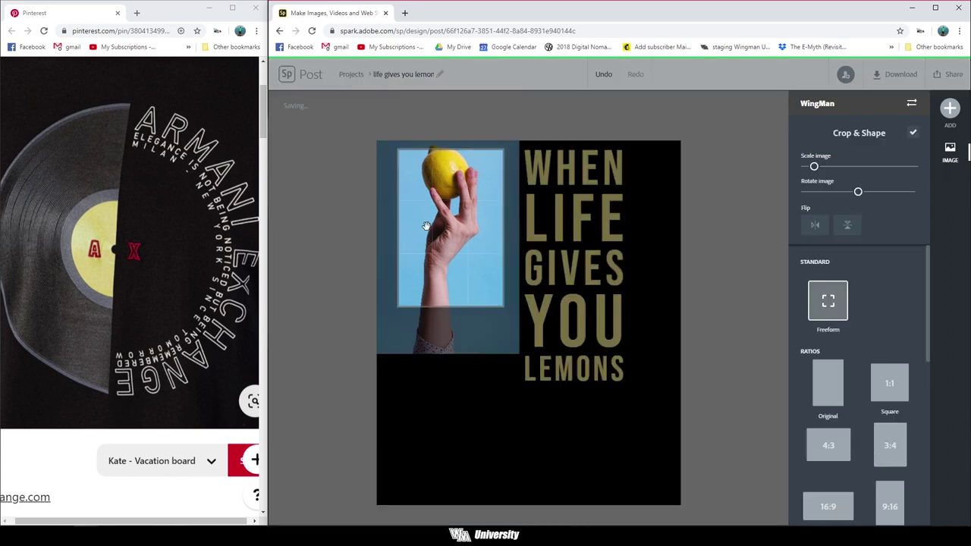
pyautogui.moveTo(423, 212)
pyautogui.mouseDown()
pyautogui.moveTo(452, 199)
pyautogui.moveTo(429, 202)
pyautogui.moveTo(438, 202)
pyautogui.mouseUp()
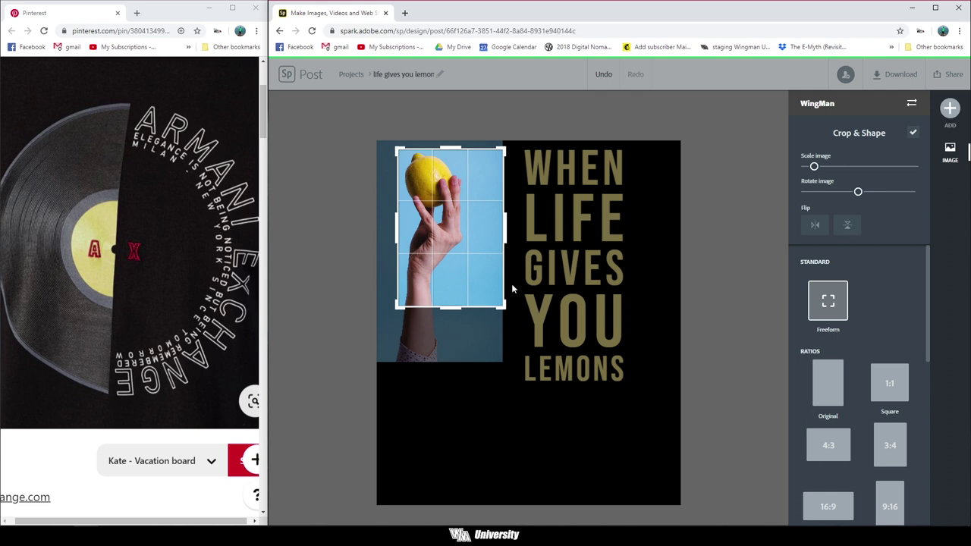
pyautogui.moveTo(506, 309); pyautogui.dragTo(492, 289)
pyautogui.moveTo(464, 227); pyautogui.dragTo(454, 196)
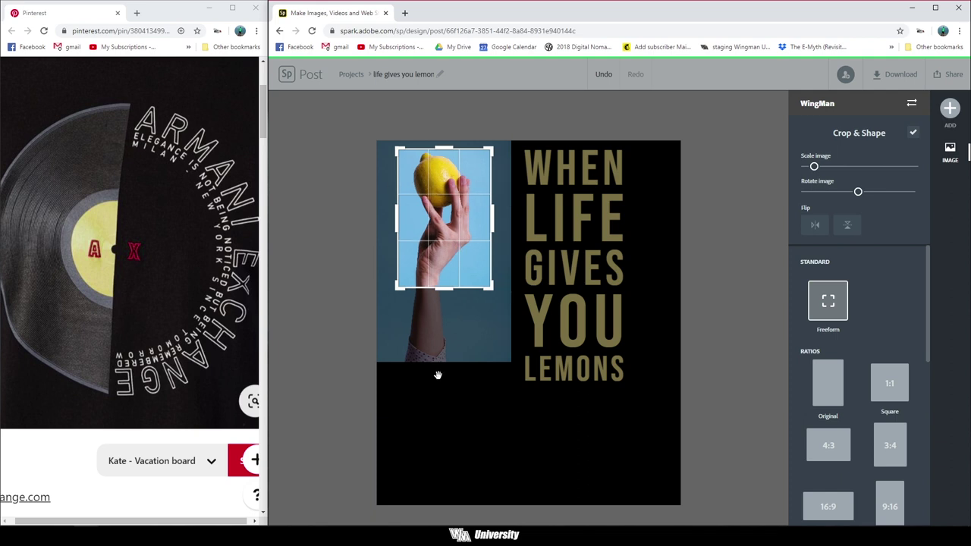
pyautogui.click(914, 132)
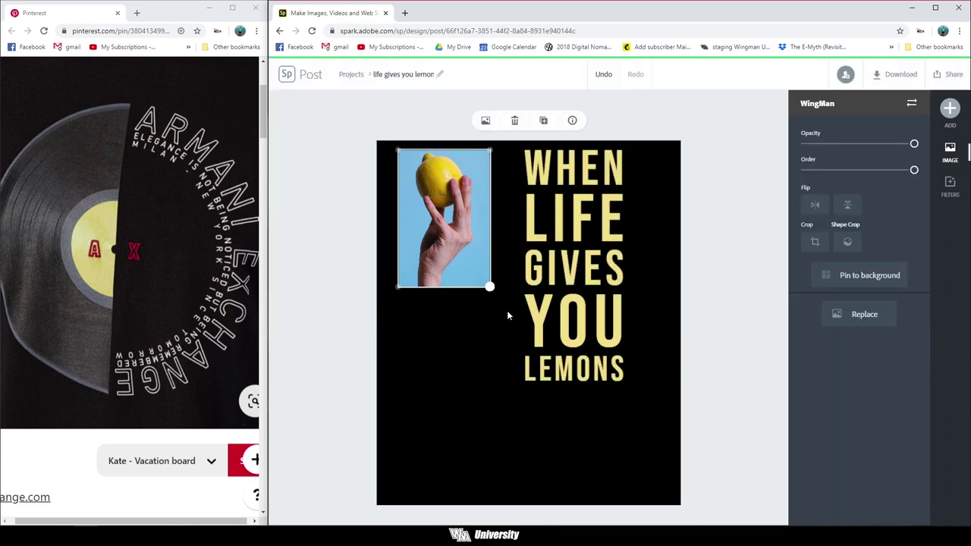
# Step: Resize the cropped photo and shift the headline right, clear of it
pyautogui.moveTo(489, 286); pyautogui.dragTo(553, 381)
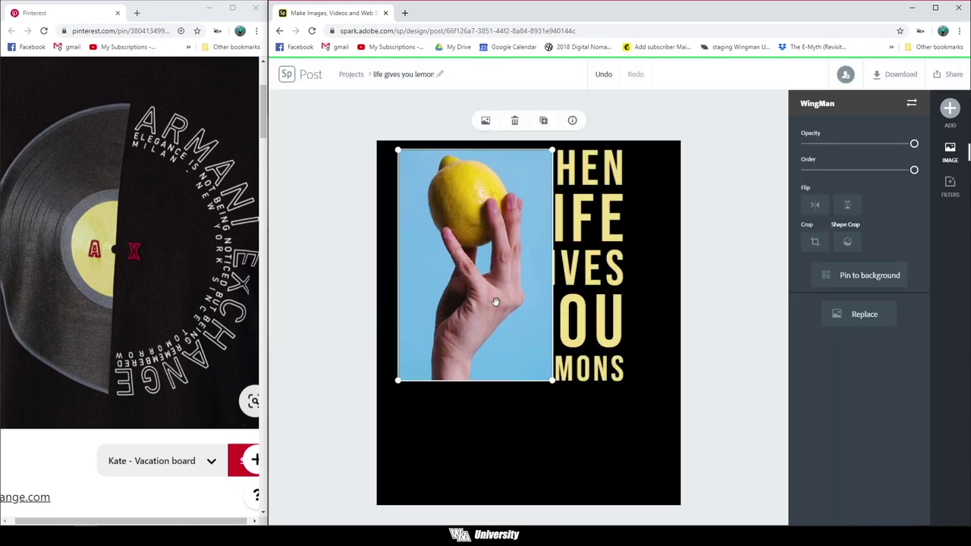
pyautogui.click(565, 266)
pyautogui.moveTo(567, 266); pyautogui.dragTo(611, 266)
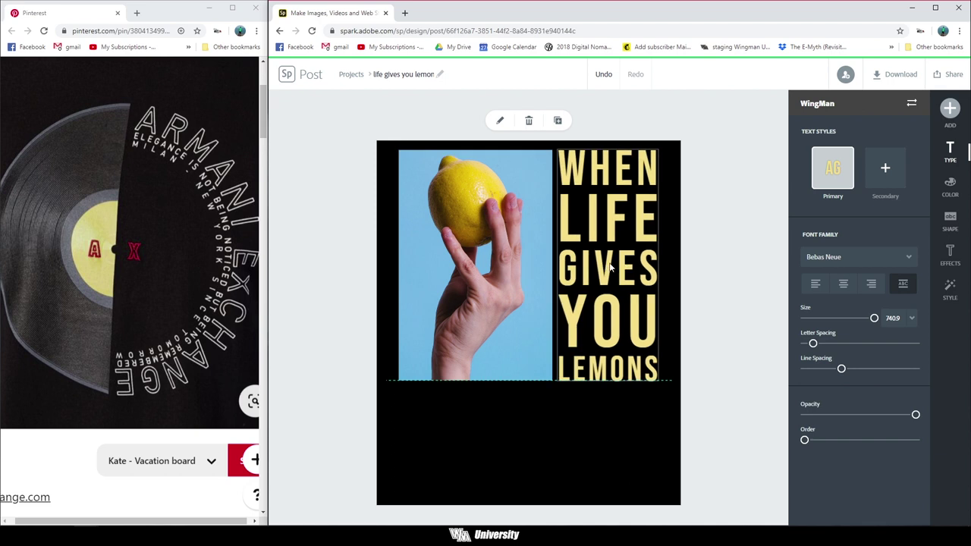
pyautogui.click(551, 380)
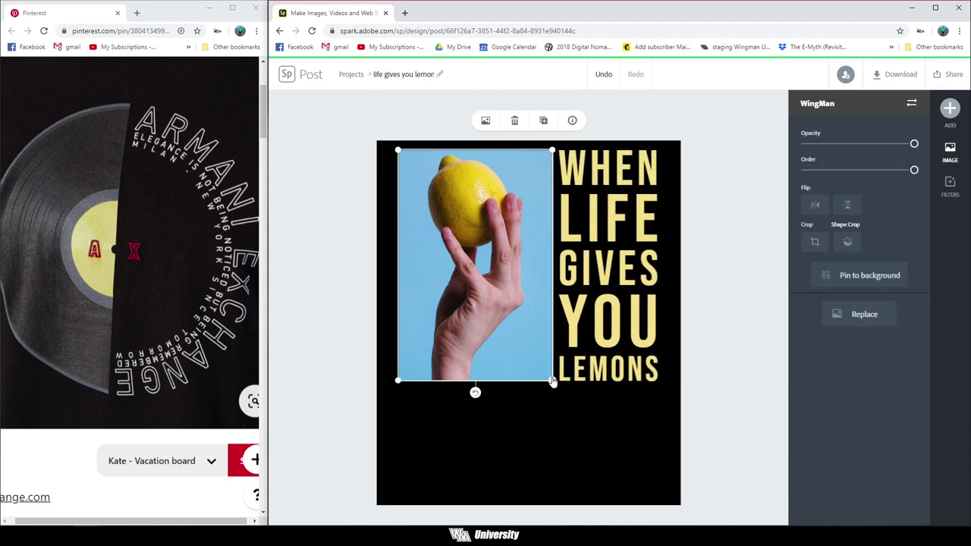
pyautogui.moveTo(552, 381); pyautogui.dragTo(530, 350)
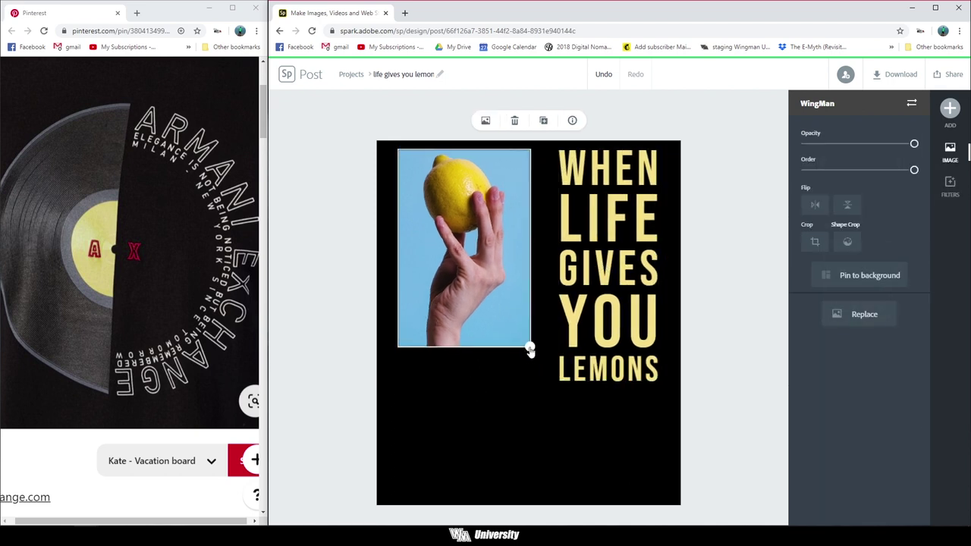
# Step: Shrink the headline to the photo's height and set its letter spacing to 17
pyautogui.click(607, 376)
pyautogui.moveTo(660, 381); pyautogui.dragTo(629, 353)
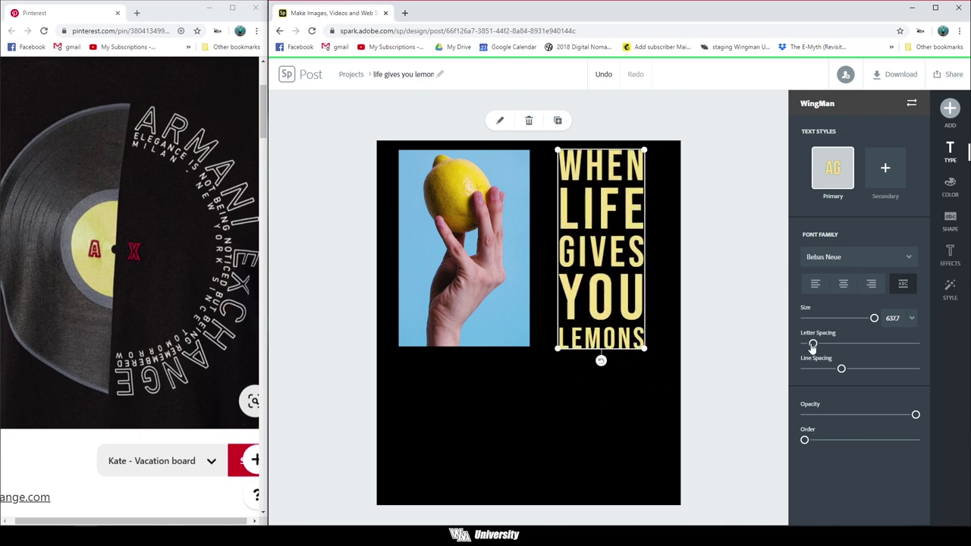
pyautogui.moveTo(813, 345); pyautogui.dragTo(822, 345)
pyautogui.moveTo(562, 318)
pyautogui.mouseDown()
pyautogui.moveTo(554, 286)
pyautogui.moveTo(555, 335)
pyautogui.moveTo(565, 304)
pyautogui.mouseUp()
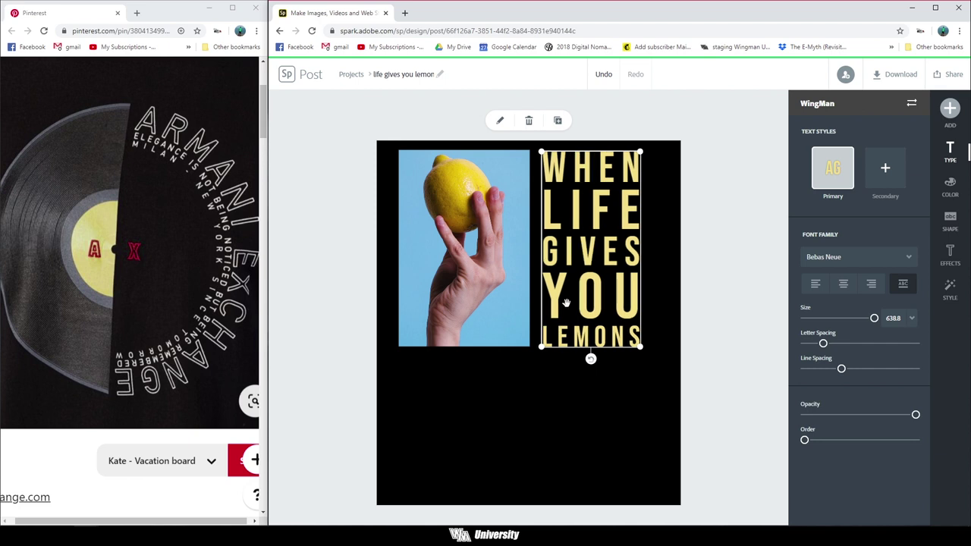
pyautogui.click(605, 449)
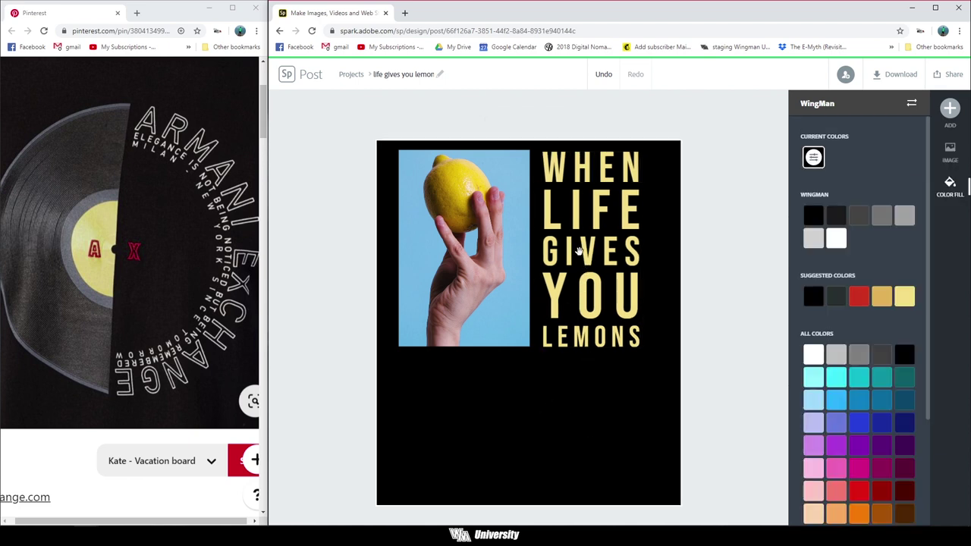
# Step: Recolour the headline to the lemon's yellow, FFD04E, sampled with the eyedropper
pyautogui.click(579, 252)
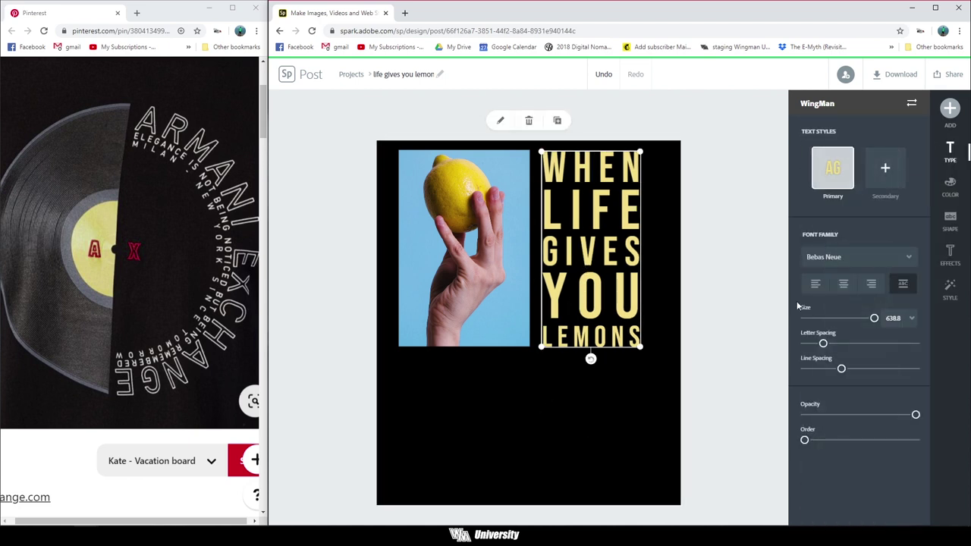
pyautogui.click(949, 186)
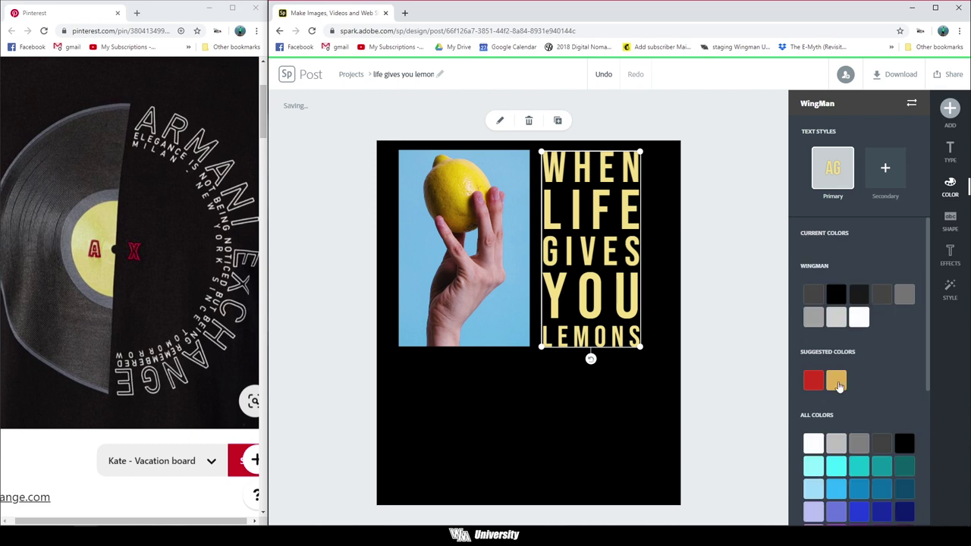
pyautogui.click(836, 381)
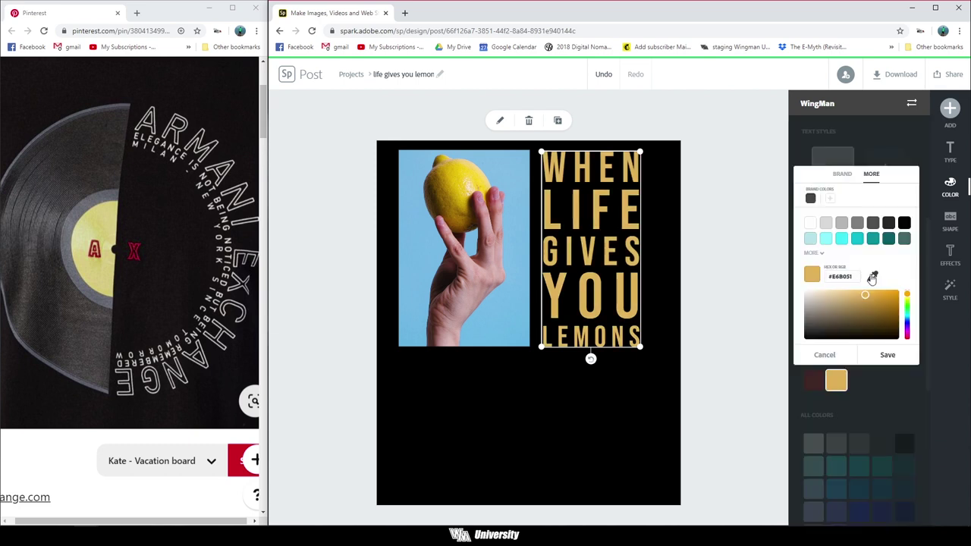
pyautogui.click(872, 276)
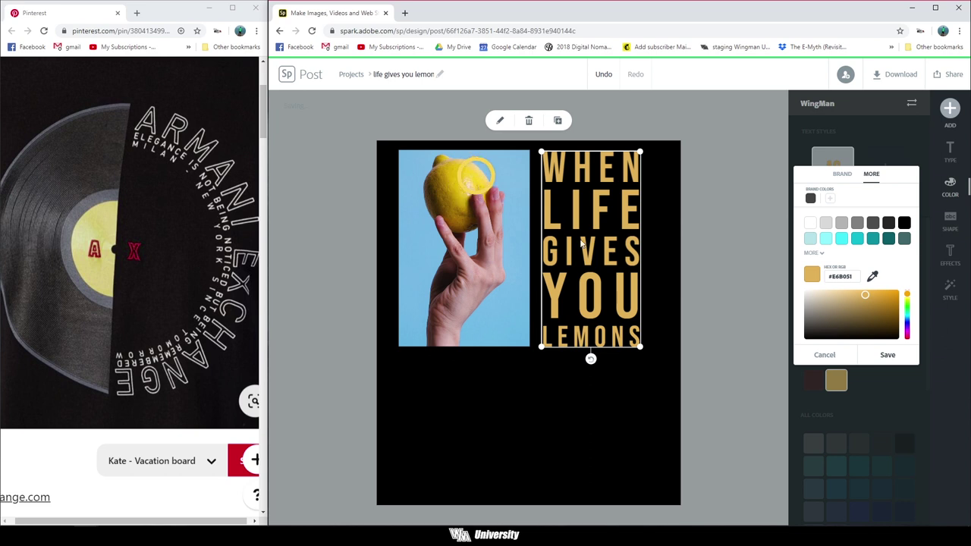
pyautogui.click(476, 173)
pyautogui.click(735, 273)
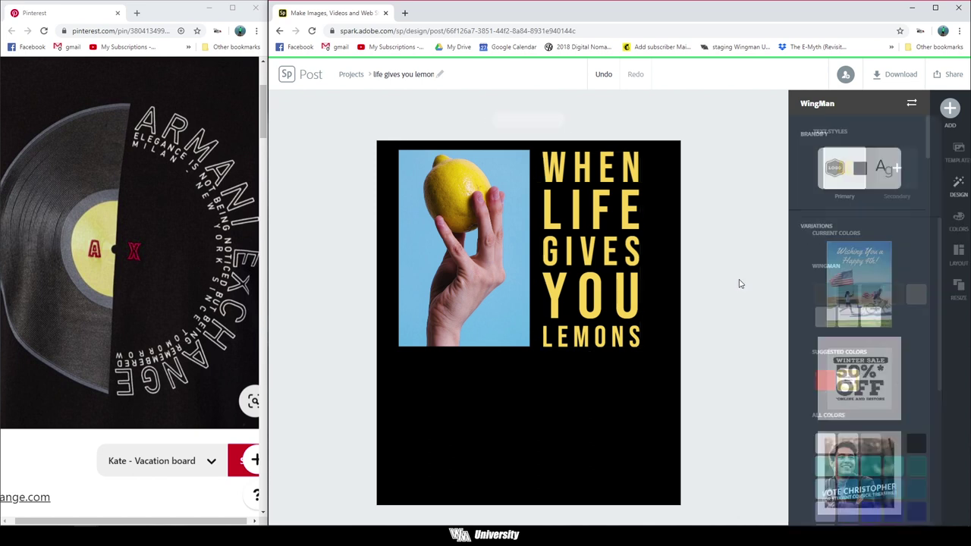